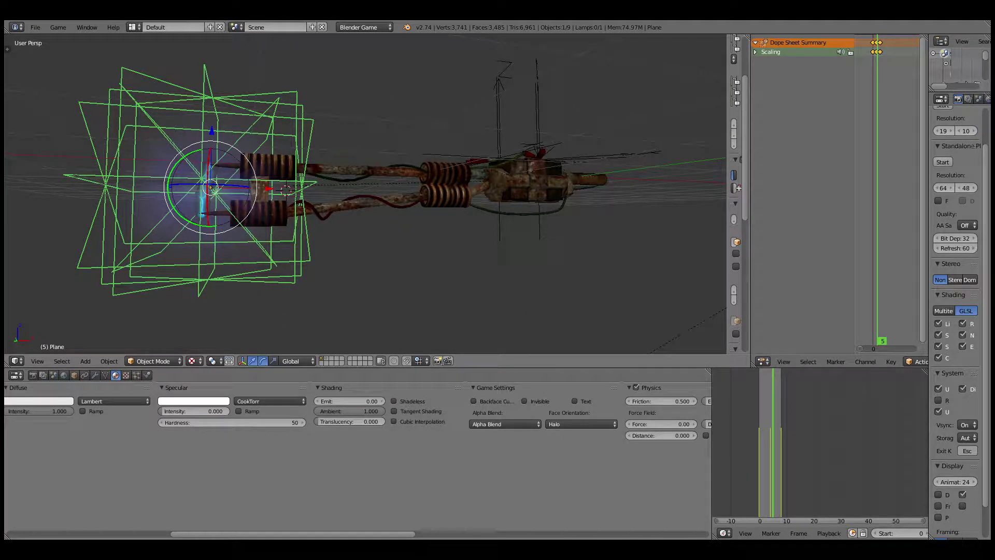
Orbit end-on, maximize the 3D view, and run the game to see the blue coil arc.
{"action": "mouse_move", "coordinate": [127, 144]}
{"action": "middle_mouse_down"}
{"action": "mouse_move", "coordinate": [411, 187]}
{"action": "mouse_move", "coordinate": [313, 199]}
{"action": "mouse_move", "coordinate": [287, 178]}
{"action": "middle_mouse_up"}
{"action": "key", "text": "ctrl+Up"}
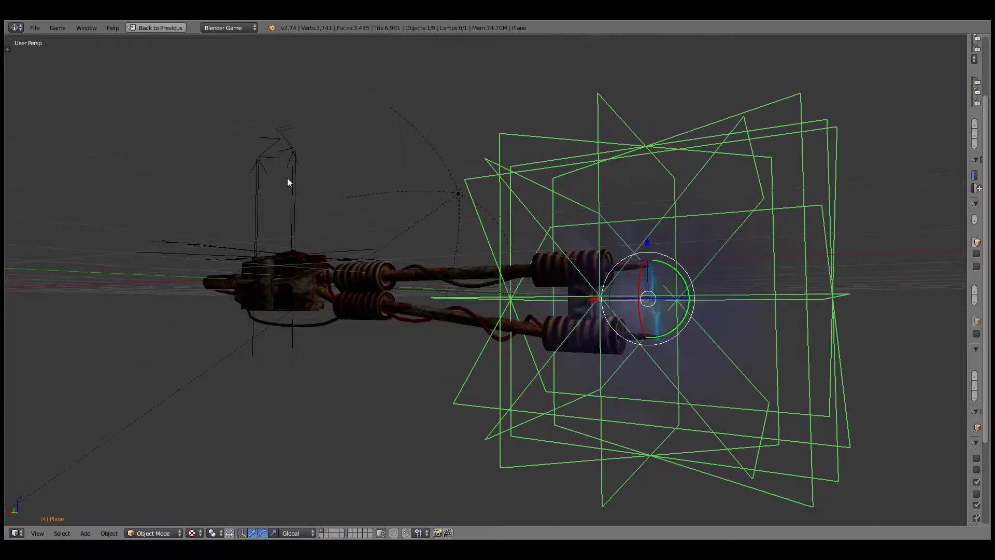
{"action": "left_click", "coordinate": [58, 27]}
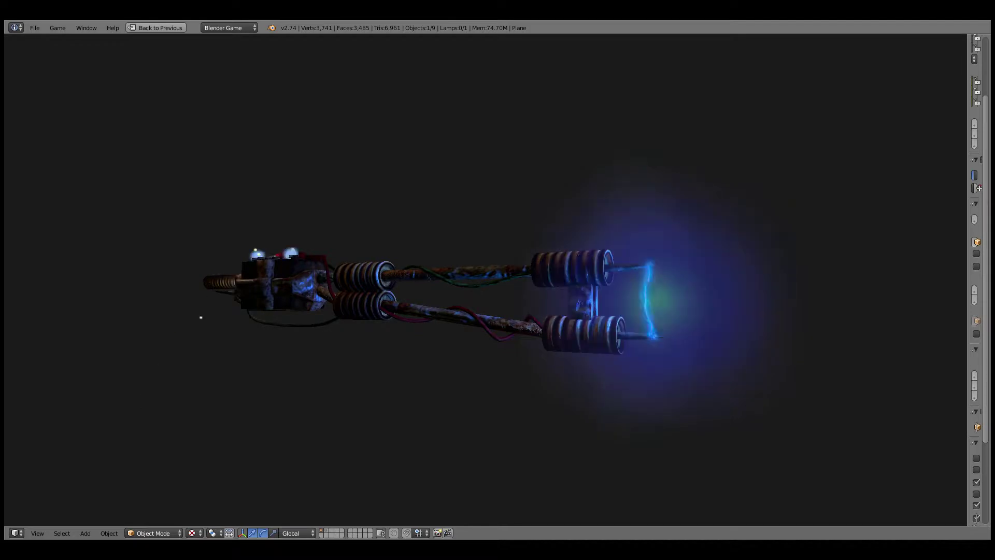
Preview the arc in the game from the opposite side, closer to the coil tips.
{"action": "key", "text": "Escape"}
{"action": "middle_click_drag", "start_coordinate": [215, 87], "coordinate": [107, 78]}
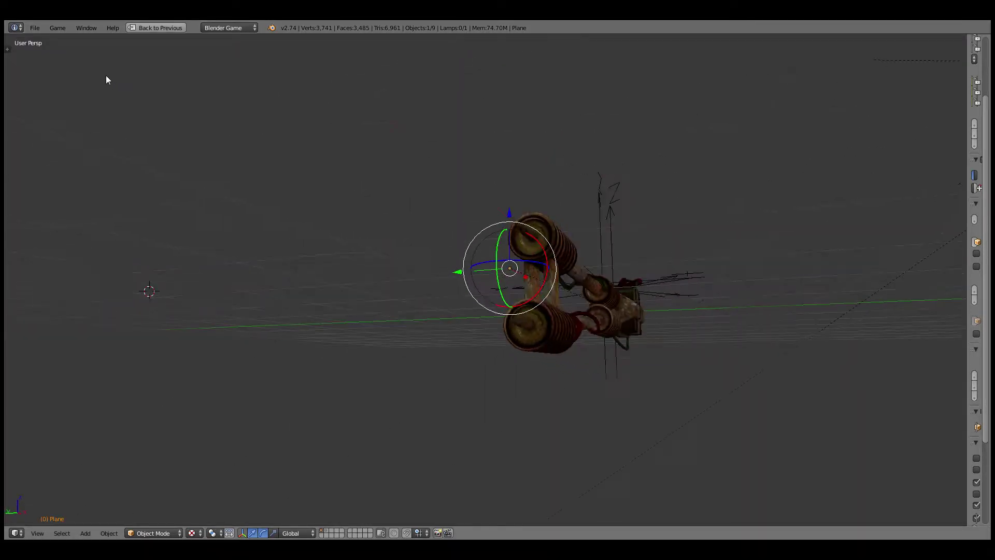
{"action": "mouse_move", "coordinate": [253, 129]}
{"action": "middle_mouse_down"}
{"action": "mouse_move", "coordinate": [271, 140]}
{"action": "mouse_move", "coordinate": [166, 143]}
{"action": "middle_mouse_up"}
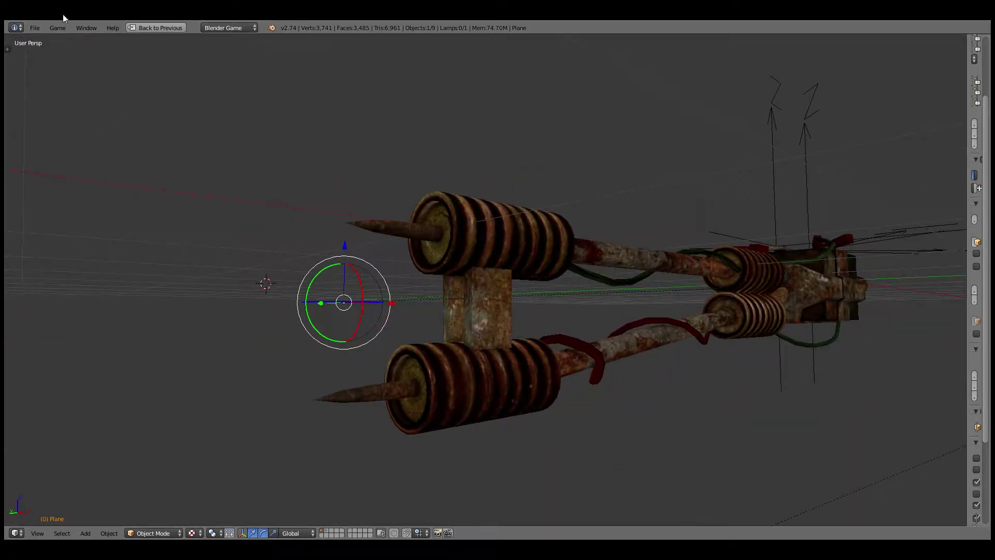
{"action": "left_click", "coordinate": [58, 28]}
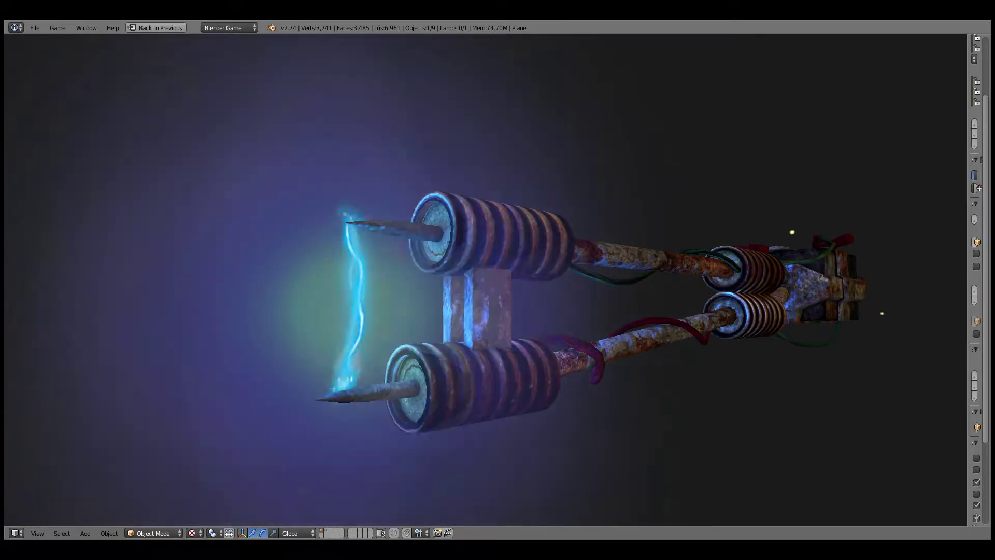
{"action": "key", "text": "Escape"}
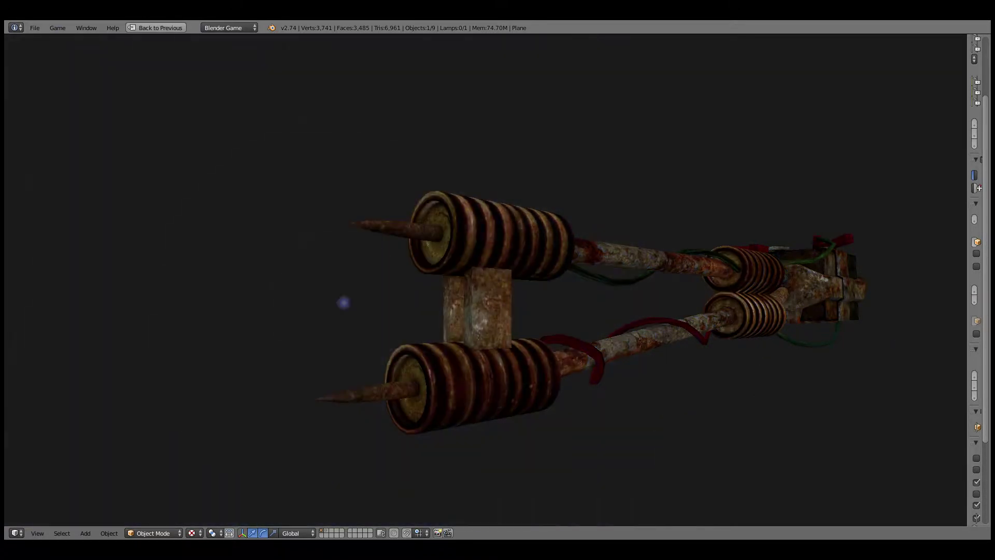
Preview the game end-on with P, then orbit and zoom around the gun model.
{"action": "key", "text": "Escape"}
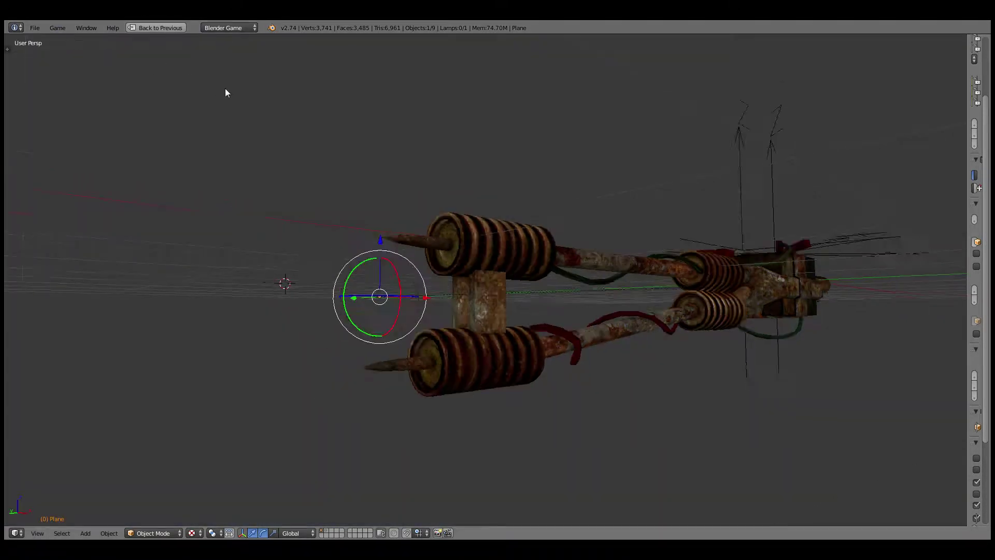
{"action": "mouse_move", "coordinate": [225, 92]}
{"action": "middle_mouse_down"}
{"action": "mouse_move", "coordinate": [158, 128]}
{"action": "mouse_move", "coordinate": [79, 115]}
{"action": "mouse_move", "coordinate": [267, 182]}
{"action": "mouse_move", "coordinate": [260, 195]}
{"action": "mouse_move", "coordinate": [217, 202]}
{"action": "mouse_move", "coordinate": [251, 209]}
{"action": "mouse_move", "coordinate": [236, 199]}
{"action": "middle_mouse_up"}
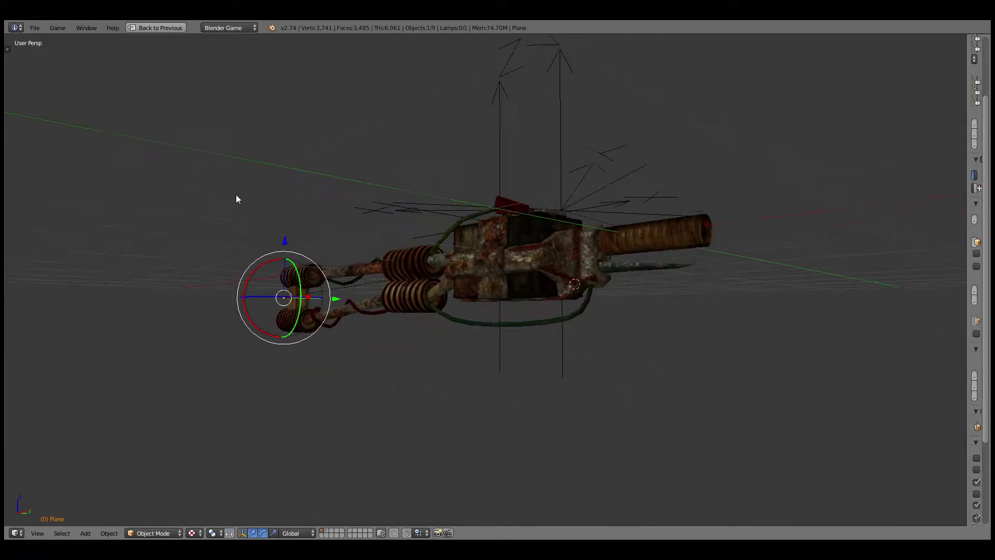
{"action": "key", "text": "p"}
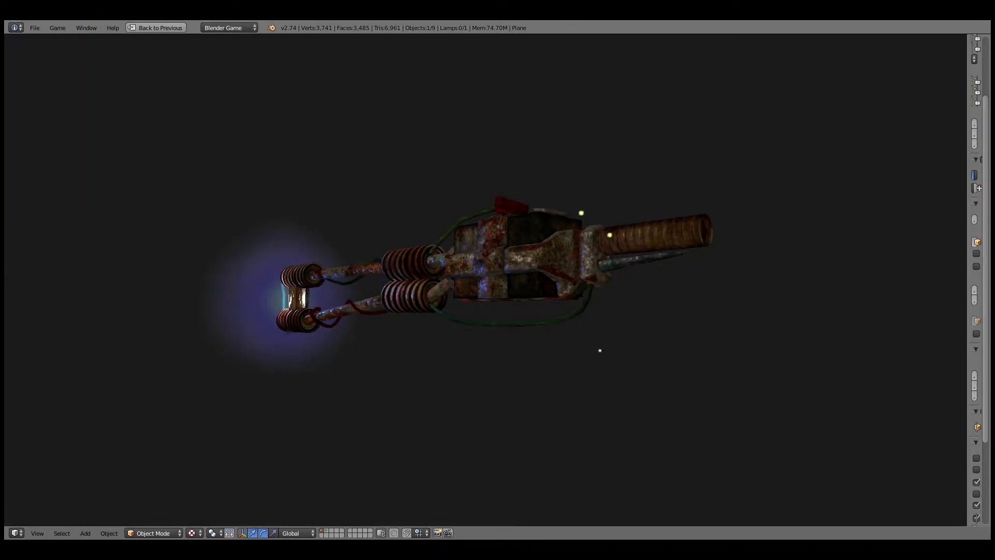
{"action": "key", "text": "Escape"}
{"action": "mouse_move", "coordinate": [79, 42]}
{"action": "middle_mouse_down"}
{"action": "mouse_move", "coordinate": [154, 132]}
{"action": "mouse_move", "coordinate": [132, 191]}
{"action": "mouse_move", "coordinate": [238, 119]}
{"action": "mouse_move", "coordinate": [234, 133]}
{"action": "mouse_move", "coordinate": [271, 133]}
{"action": "mouse_move", "coordinate": [275, 177]}
{"action": "mouse_move", "coordinate": [295, 155]}
{"action": "mouse_move", "coordinate": [327, 195]}
{"action": "mouse_move", "coordinate": [340, 184]}
{"action": "middle_mouse_up"}
{"action": "scroll", "coordinate": [278, 136], "scroll_direction": "down", "scroll_amount": 4}
Delete the scene's only lamp.
{"action": "right_click", "coordinate": [276, 178]}
{"action": "key", "text": "x"}
{"action": "left_click", "coordinate": [275, 195]}
{"action": "scroll", "coordinate": [300, 176], "scroll_direction": "up", "scroll_amount": 5}
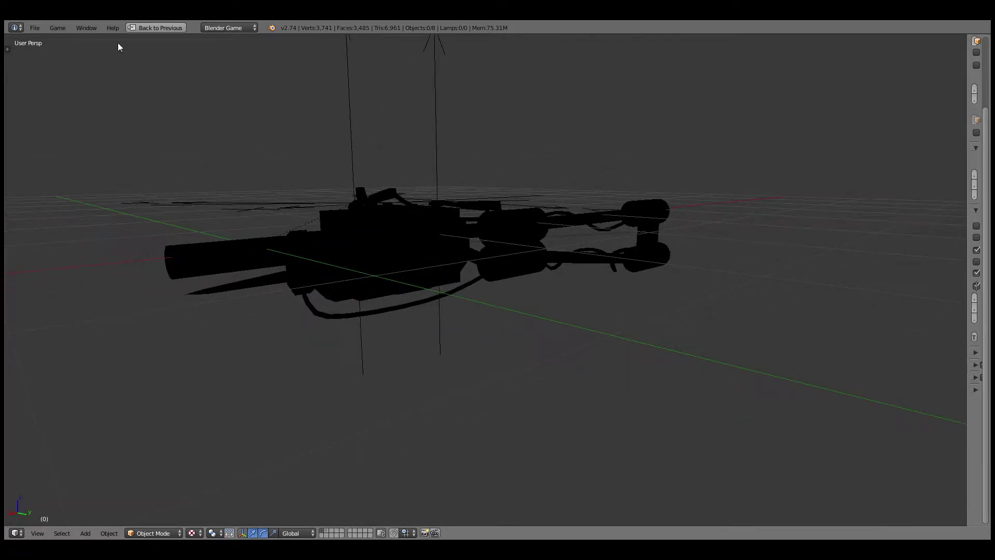
Test the unlit gun in the game engine, including from an angled view.
{"action": "left_click", "coordinate": [58, 28]}
{"action": "left_click", "coordinate": [76, 37]}
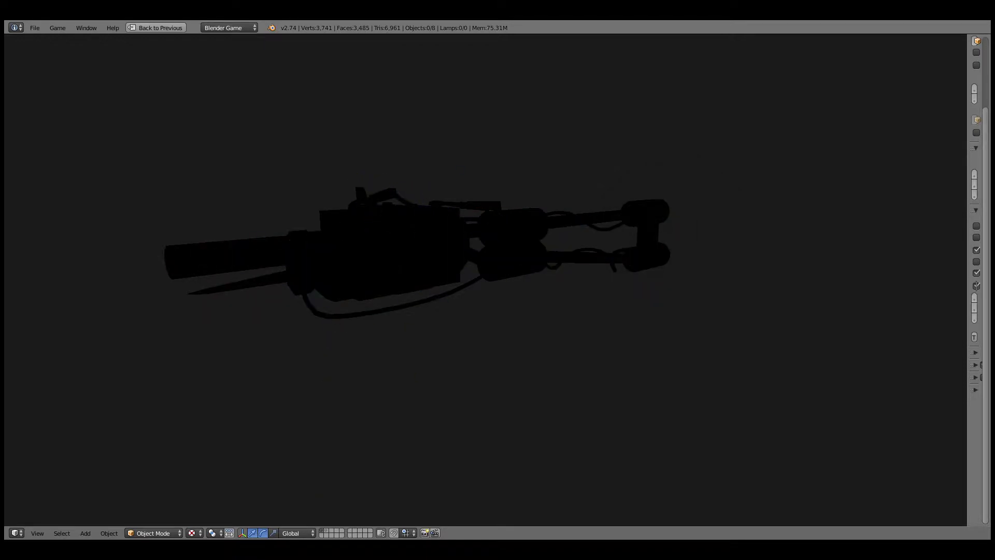
{"action": "key", "text": "Escape"}
{"action": "mouse_move", "coordinate": [362, 142]}
{"action": "middle_mouse_down"}
{"action": "mouse_move", "coordinate": [288, 148]}
{"action": "mouse_move", "coordinate": [213, 123]}
{"action": "middle_mouse_up"}
{"action": "left_click", "coordinate": [57, 27]}
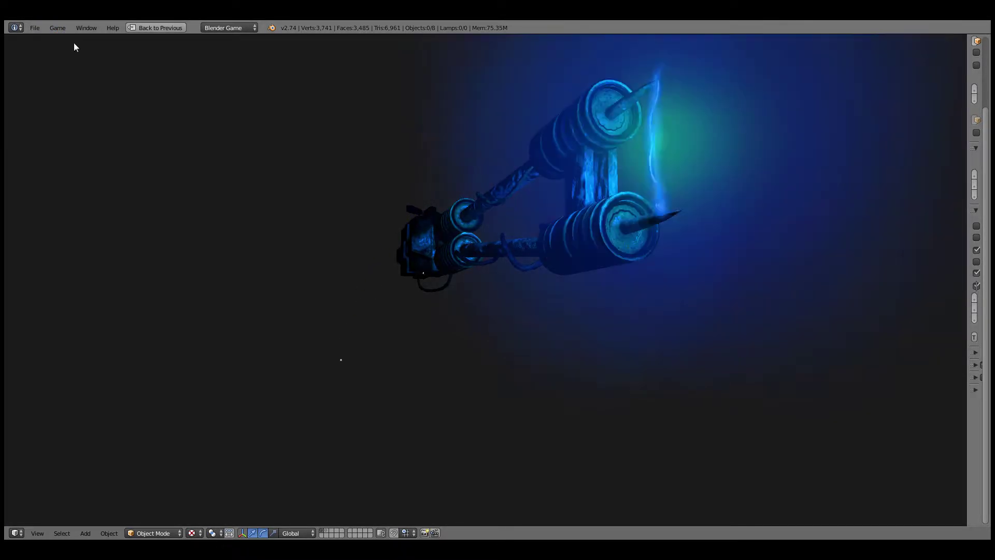
{"action": "key", "text": "Escape"}
Rerun the lamp-free game from a side view, then bring up the Add menu.
{"action": "left_click", "coordinate": [58, 28]}
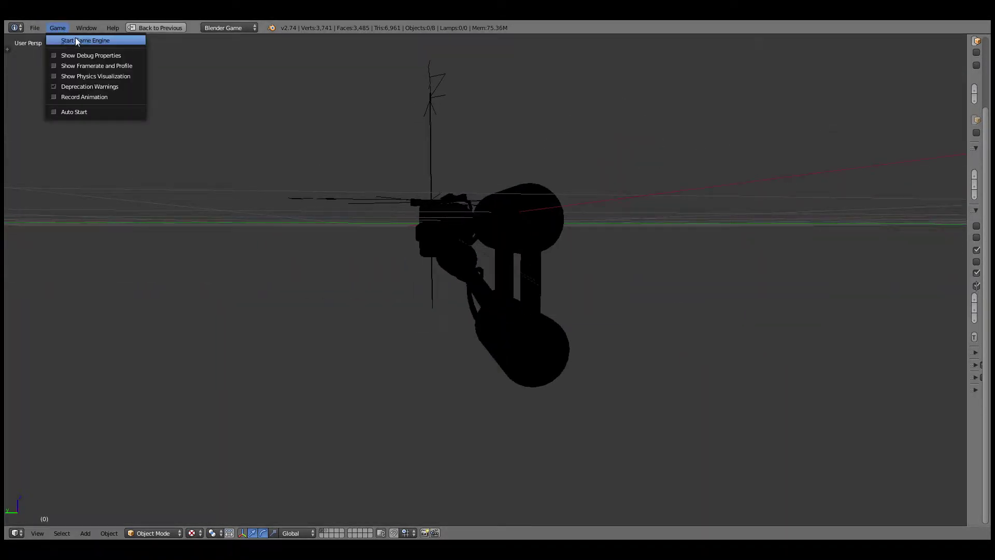
{"action": "left_click", "coordinate": [76, 39]}
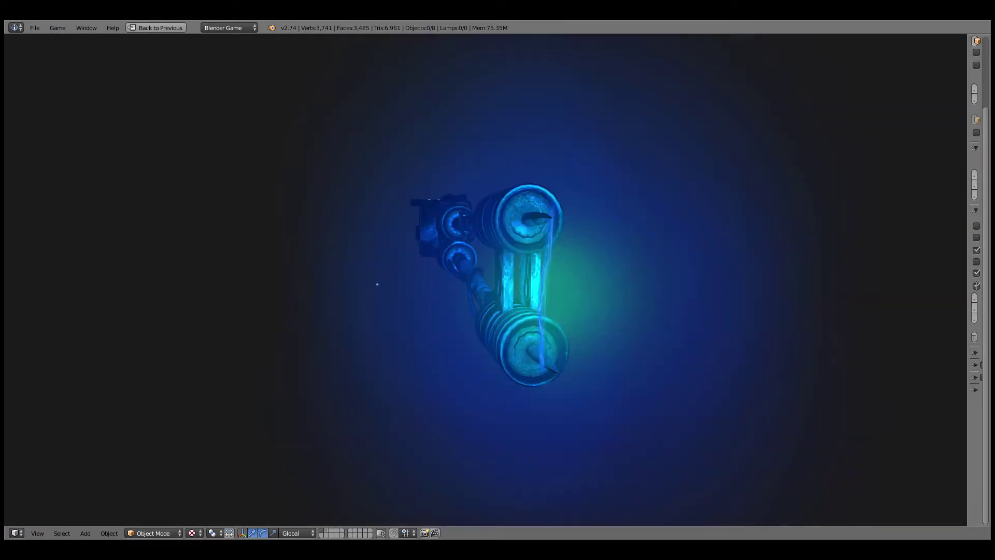
{"action": "key", "text": "Escape"}
{"action": "middle_click_drag", "start_coordinate": [196, 126], "coordinate": [131, 119]}
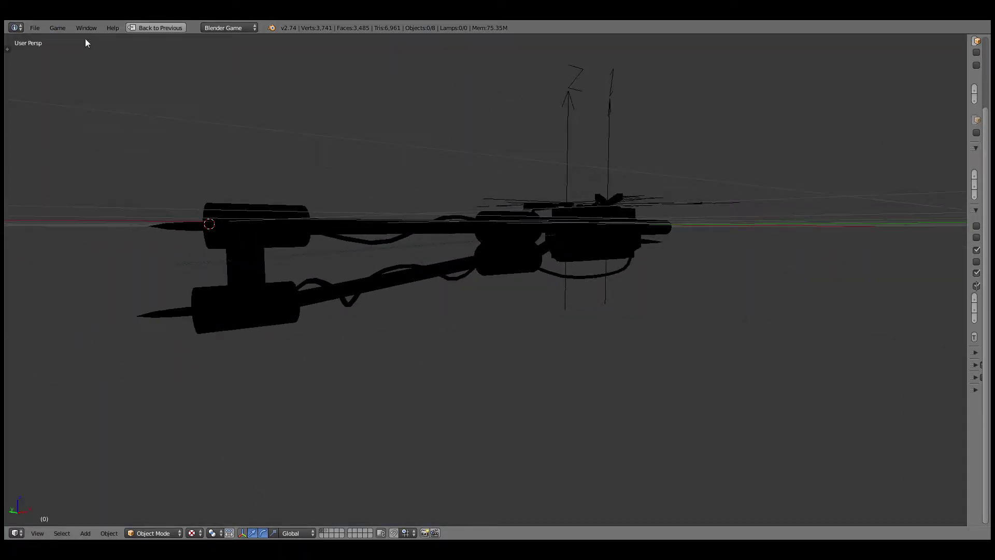
{"action": "left_click", "coordinate": [58, 27]}
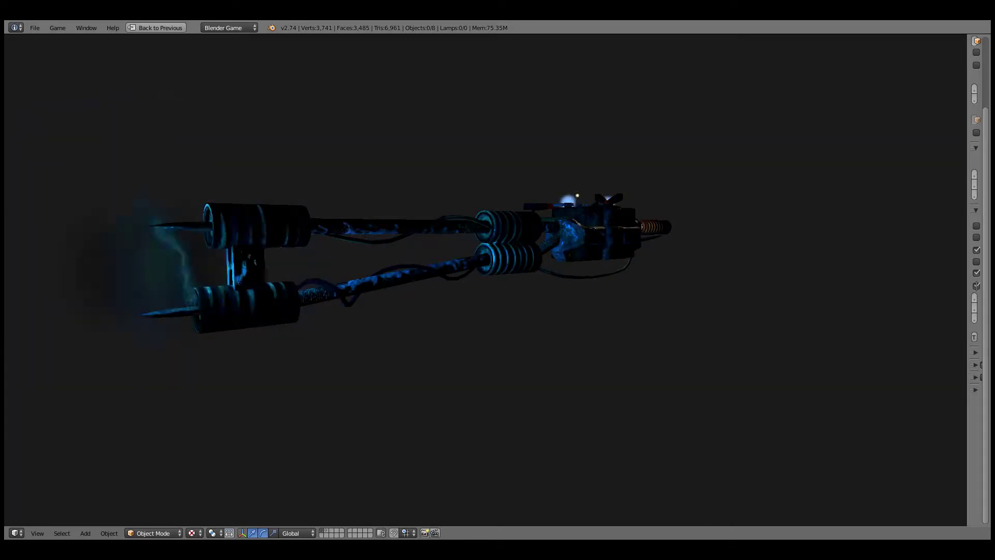
{"action": "key", "text": "Escape"}
{"action": "key", "text": "shift+a"}
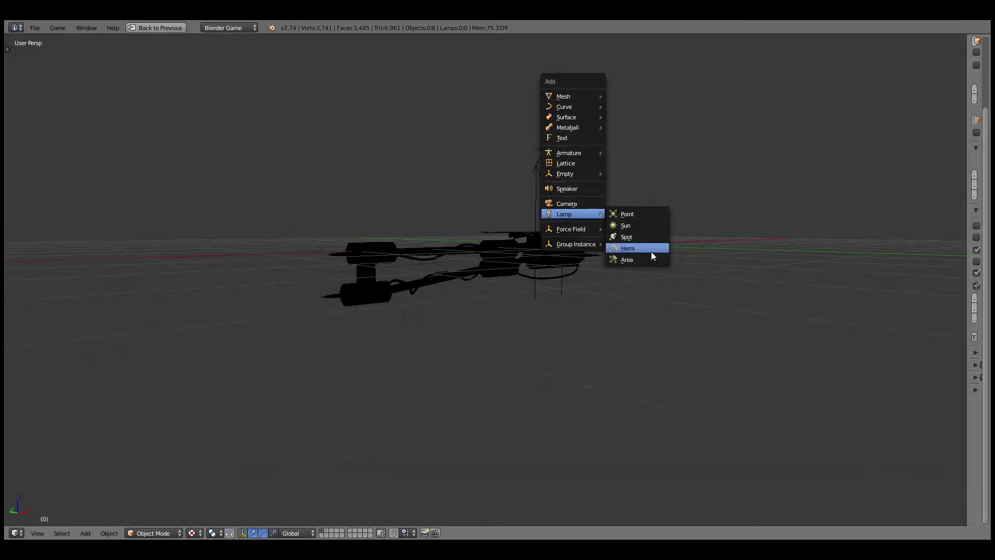
Add and rotate a Hemi lamp, then check the lit rusty gun in the game.
{"action": "left_click", "coordinate": [651, 251]}
{"action": "key", "text": "r"}
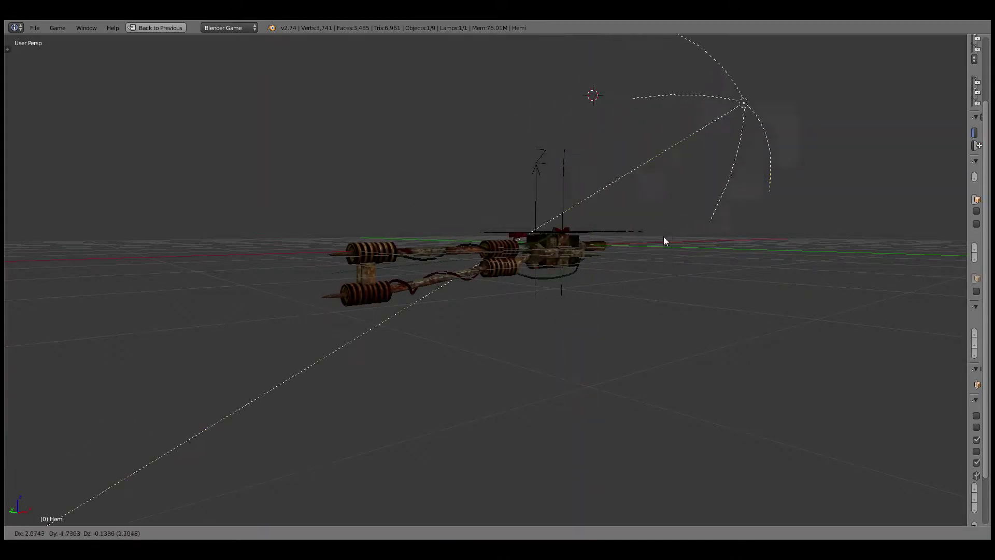
{"action": "left_click", "coordinate": [663, 236]}
{"action": "scroll", "coordinate": [311, 95], "scroll_direction": "up", "scroll_amount": 3}
{"action": "left_click", "coordinate": [66, 27]}
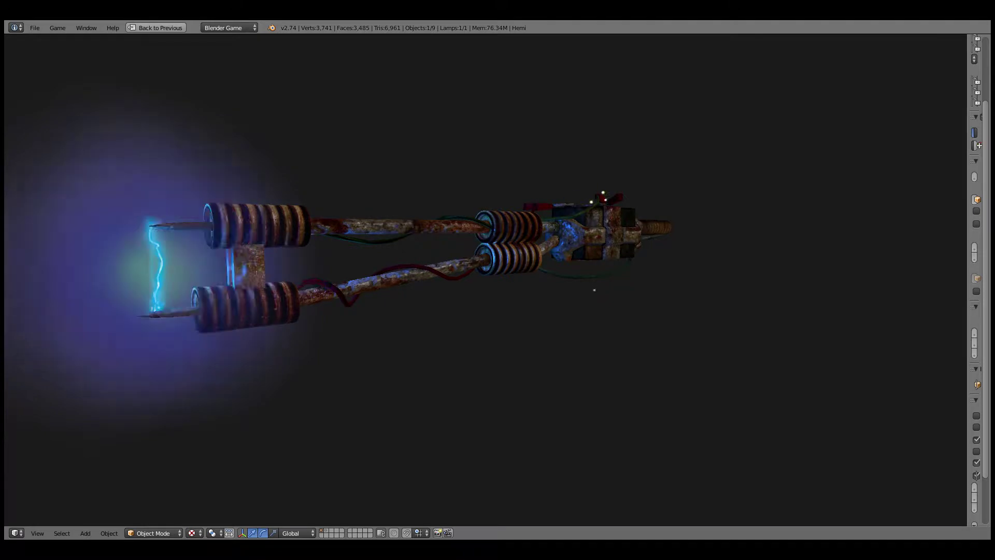
{"action": "key", "text": "Escape"}
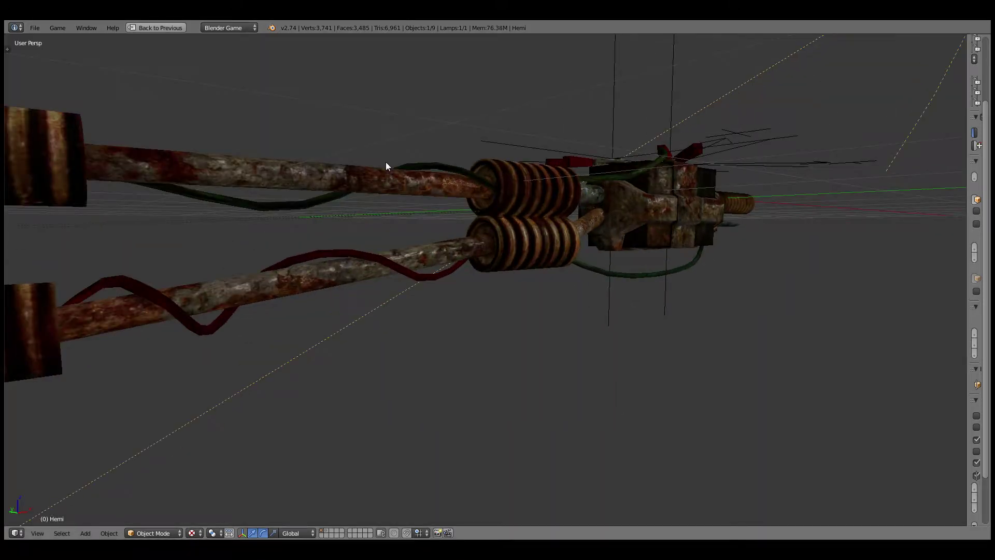
{"action": "middle_click_drag", "start_coordinate": [386, 161], "coordinate": [490, 187]}
{"action": "scroll", "coordinate": [498, 177], "scroll_direction": "up", "scroll_amount": 3}
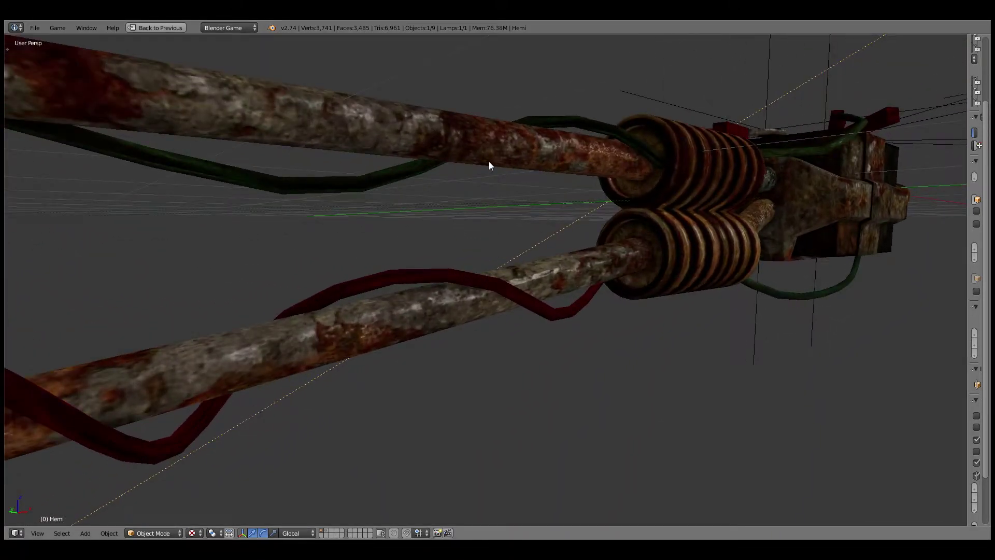
{"action": "scroll", "coordinate": [489, 161], "scroll_direction": "up", "scroll_amount": 2}
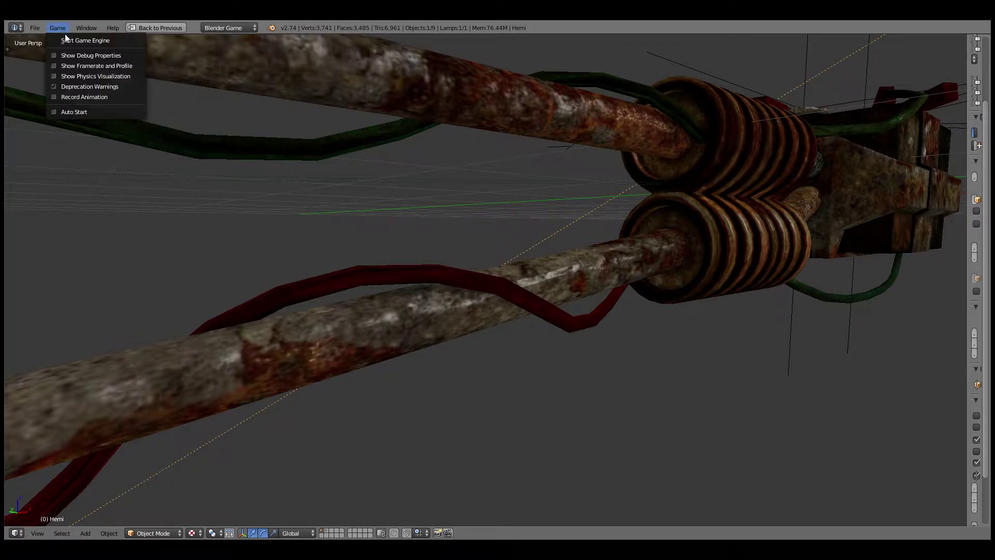
{"action": "left_click", "coordinate": [66, 40]}
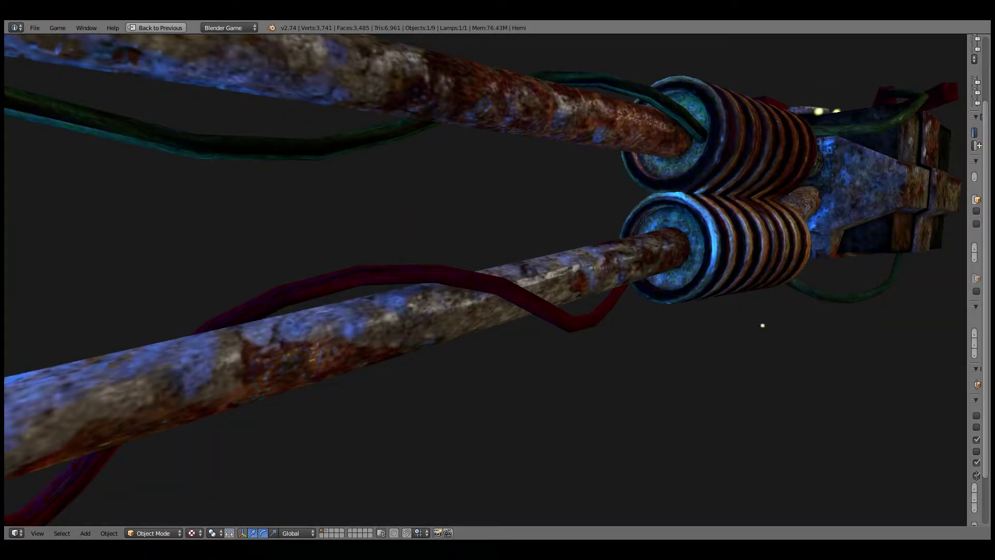
{"action": "key", "text": "Escape"}
{"action": "mouse_move", "coordinate": [371, 144]}
{"action": "middle_mouse_down"}
{"action": "mouse_move", "coordinate": [402, 173]}
{"action": "mouse_move", "coordinate": [280, 199]}
{"action": "mouse_move", "coordinate": [335, 218]}
{"action": "mouse_move", "coordinate": [336, 264]}
{"action": "mouse_move", "coordinate": [361, 309]}
{"action": "middle_mouse_up"}
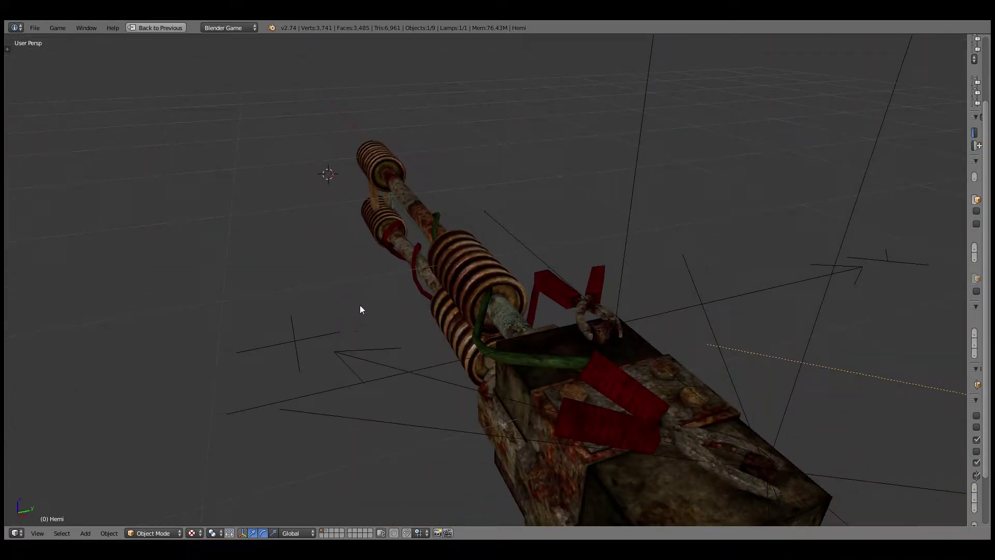
{"action": "mouse_move", "coordinate": [356, 268]}
{"action": "middle_mouse_down"}
{"action": "mouse_move", "coordinate": [307, 207]}
{"action": "mouse_move", "coordinate": [376, 271]}
{"action": "mouse_move", "coordinate": [275, 156]}
{"action": "mouse_move", "coordinate": [330, 203]}
{"action": "mouse_move", "coordinate": [326, 193]}
{"action": "mouse_move", "coordinate": [340, 206]}
{"action": "mouse_move", "coordinate": [398, 214]}
{"action": "mouse_move", "coordinate": [376, 179]}
{"action": "middle_mouse_up"}
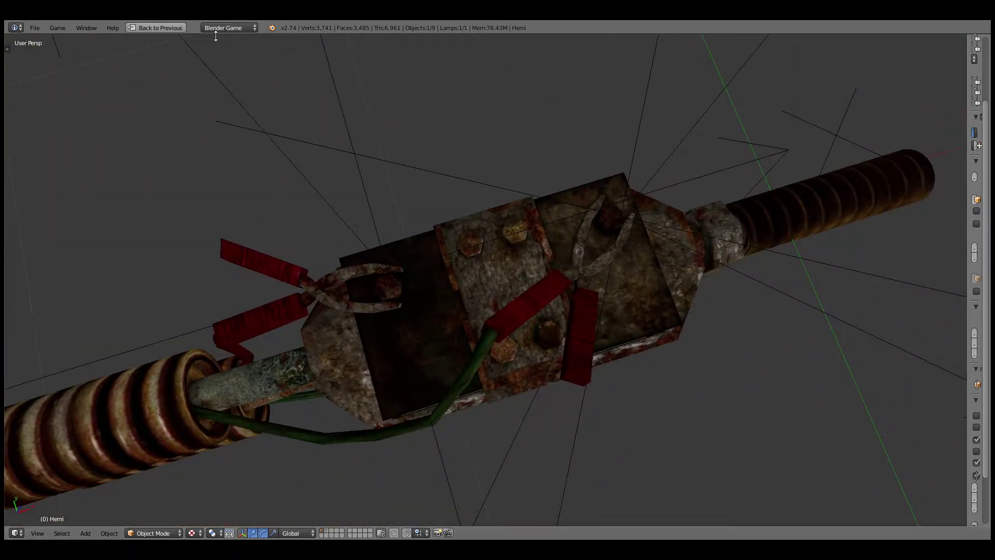
Preview the gun in the game, then rerun it from a new orbited angle.
{"action": "left_click", "coordinate": [68, 41]}
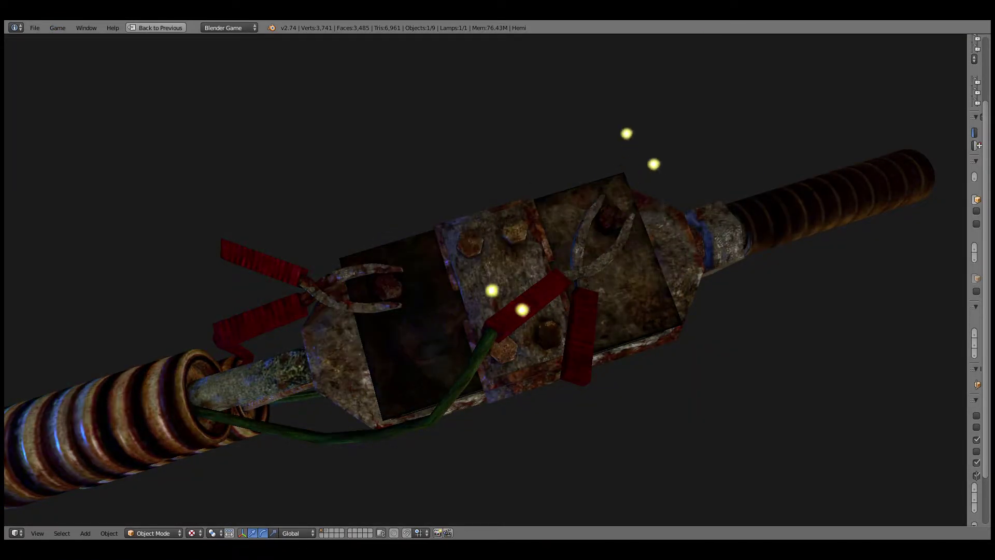
{"action": "key", "text": "Escape"}
{"action": "mouse_move", "coordinate": [280, 115]}
{"action": "middle_mouse_down"}
{"action": "mouse_move", "coordinate": [302, 131]}
{"action": "mouse_move", "coordinate": [257, 104]}
{"action": "mouse_move", "coordinate": [299, 128]}
{"action": "mouse_move", "coordinate": [318, 182]}
{"action": "mouse_move", "coordinate": [280, 156]}
{"action": "mouse_move", "coordinate": [305, 185]}
{"action": "mouse_move", "coordinate": [294, 198]}
{"action": "mouse_move", "coordinate": [358, 297]}
{"action": "middle_mouse_up"}
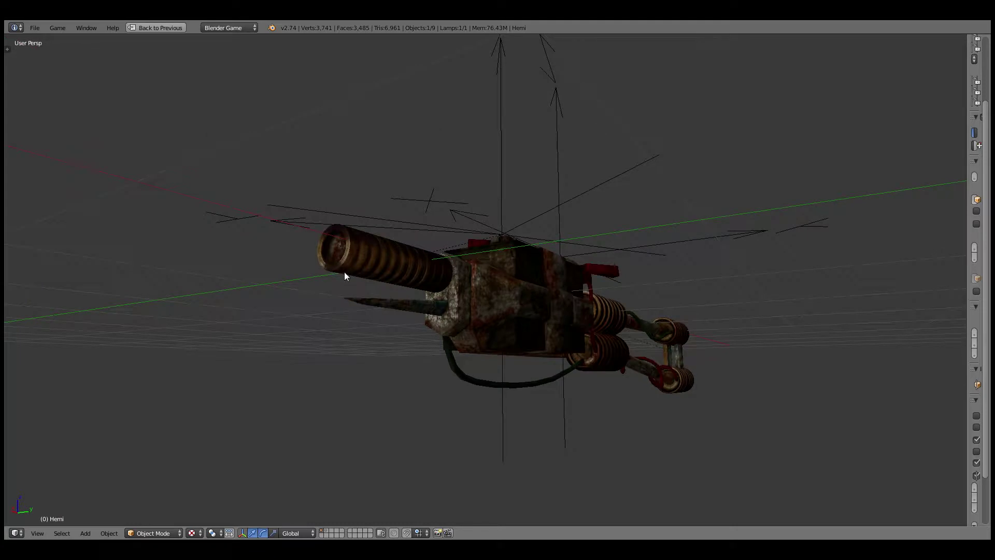
{"action": "scroll", "coordinate": [227, 116], "scroll_direction": "up", "scroll_amount": 2}
{"action": "left_click", "coordinate": [58, 28]}
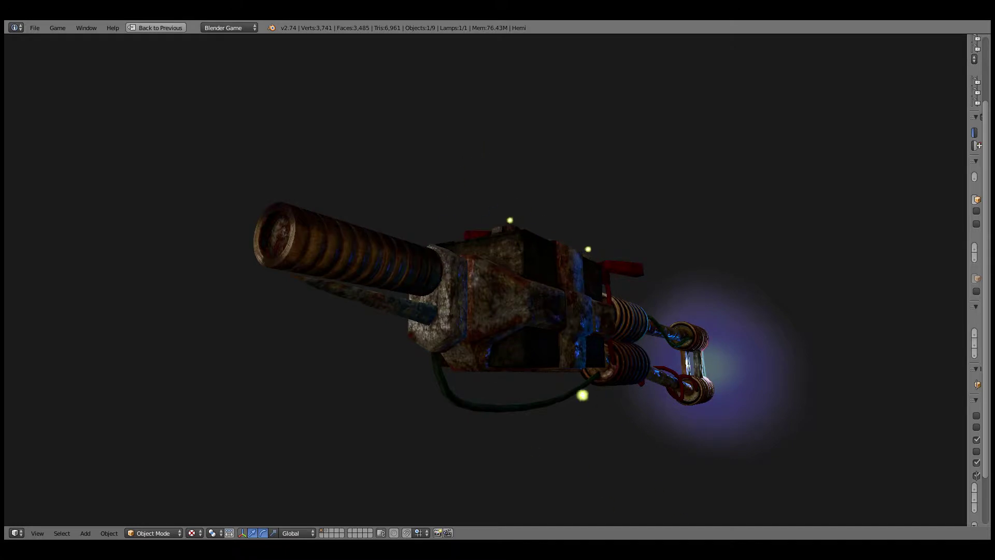
Run game previews from a side-on view and a low angle near the coils.
{"action": "key", "text": "Escape"}
{"action": "middle_click_drag", "start_coordinate": [309, 164], "coordinate": [263, 164]}
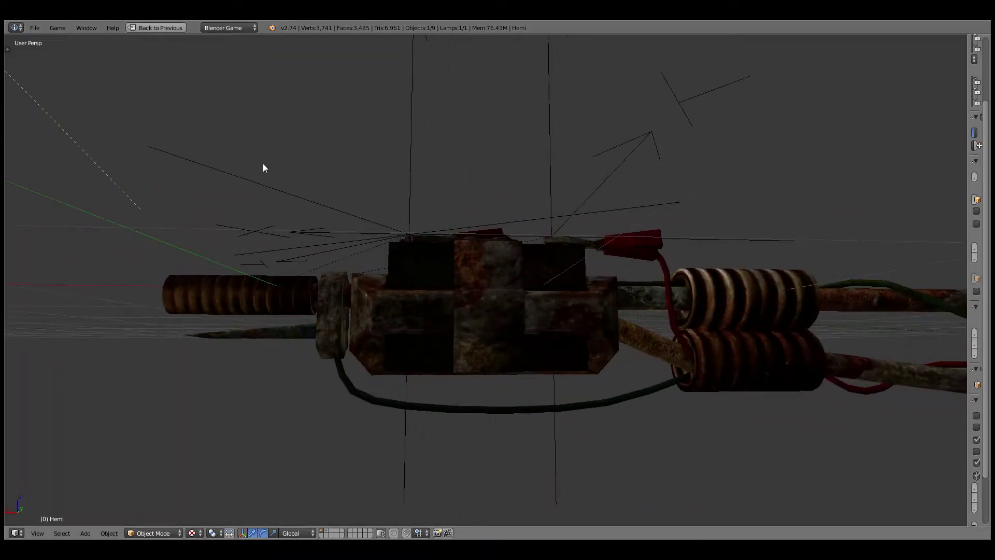
{"action": "left_click", "coordinate": [57, 28]}
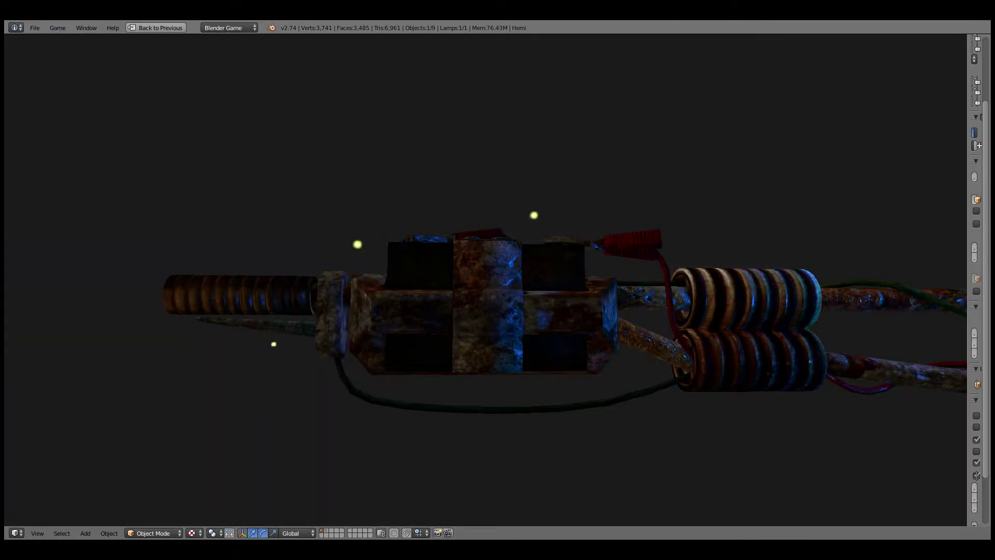
{"action": "key", "text": "Escape"}
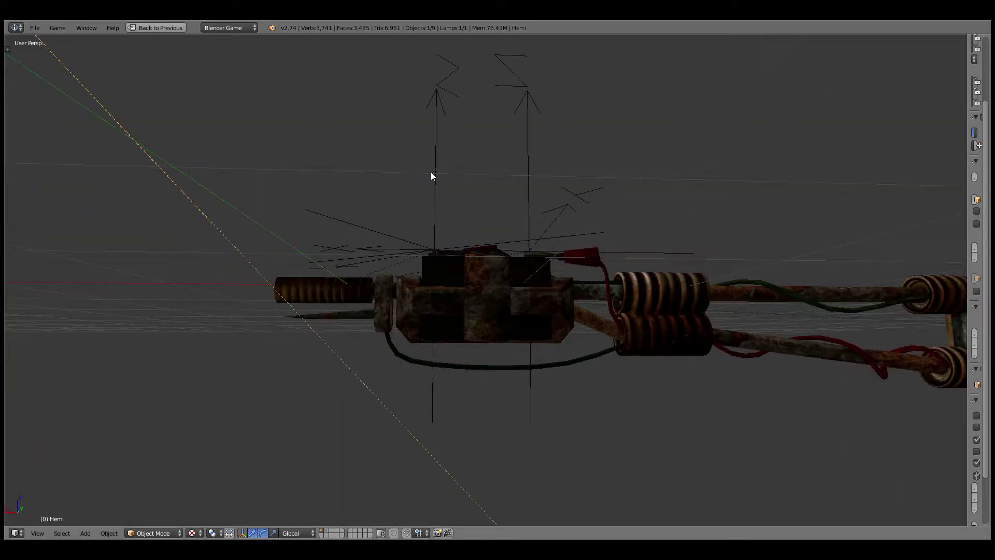
{"action": "middle_click_drag", "start_coordinate": [431, 176], "coordinate": [333, 175]}
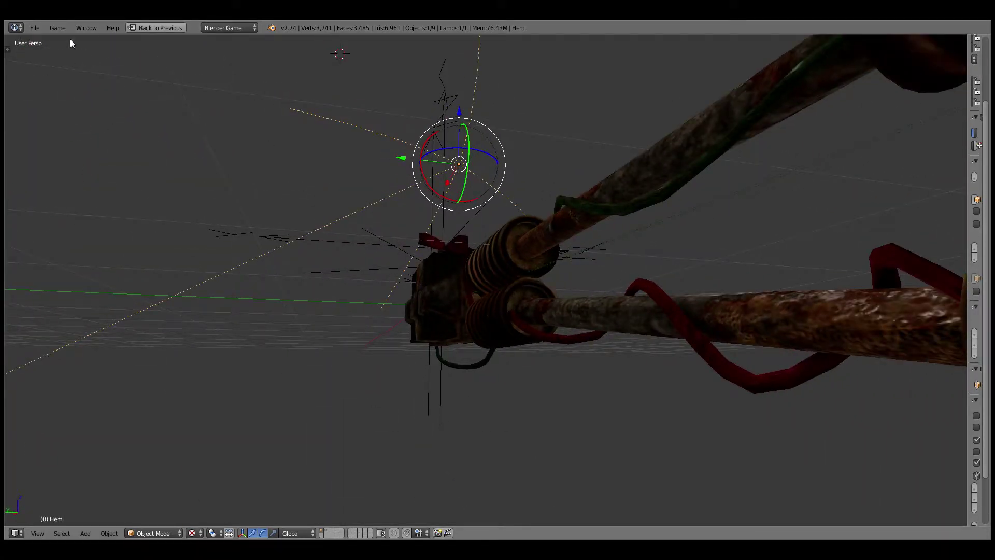
{"action": "left_click", "coordinate": [57, 27]}
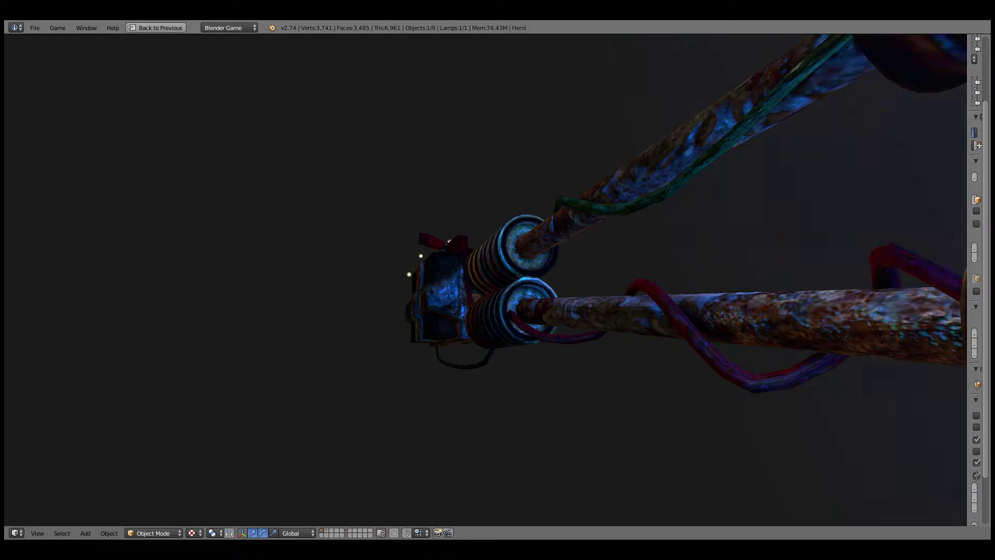
Restart and stop the game preview from the current angle.
{"action": "key", "text": "Escape"}
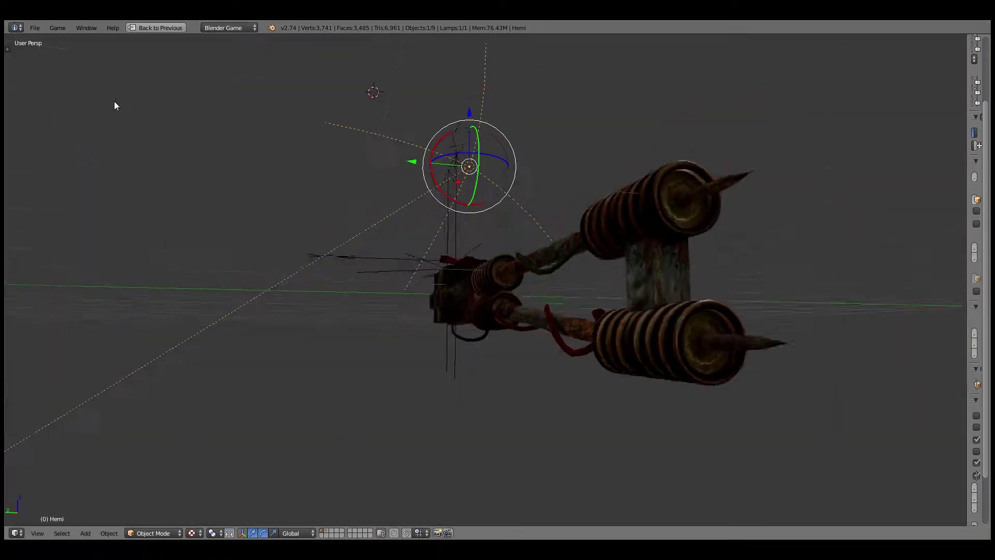
{"action": "left_click", "coordinate": [57, 27]}
{"action": "left_click", "coordinate": [57, 39]}
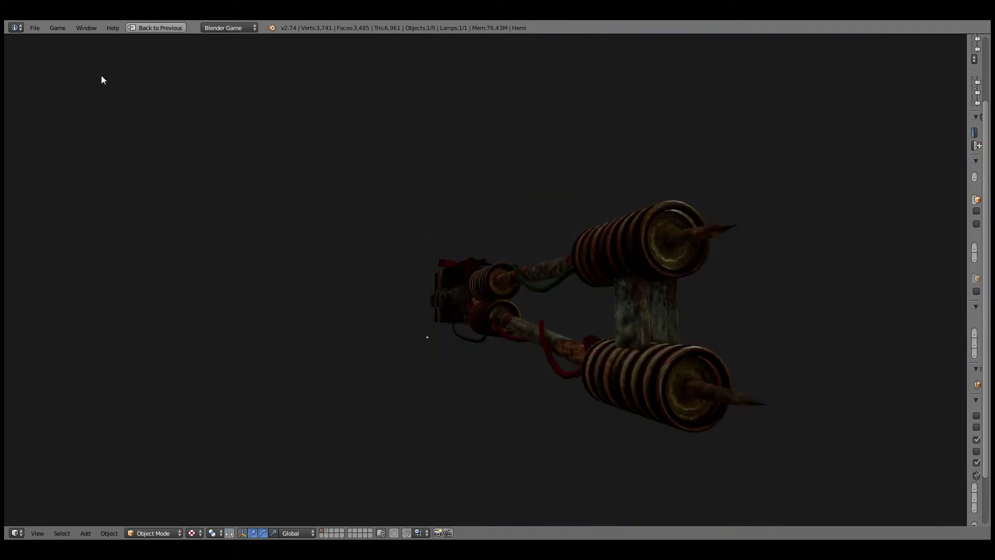
{"action": "key", "text": "Escape"}
Frame the whole gun and lamp, then preview the arc with P.
{"action": "mouse_move", "coordinate": [104, 79]}
{"action": "middle_mouse_down"}
{"action": "mouse_move", "coordinate": [184, 116]}
{"action": "mouse_move", "coordinate": [135, 104]}
{"action": "middle_mouse_up"}
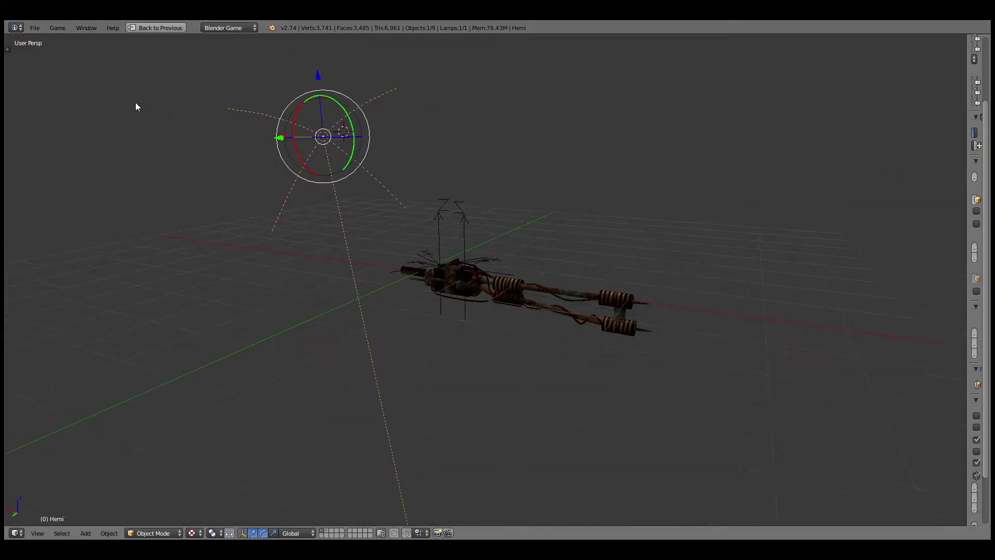
{"action": "middle_click_drag", "start_coordinate": [205, 150], "coordinate": [161, 128]}
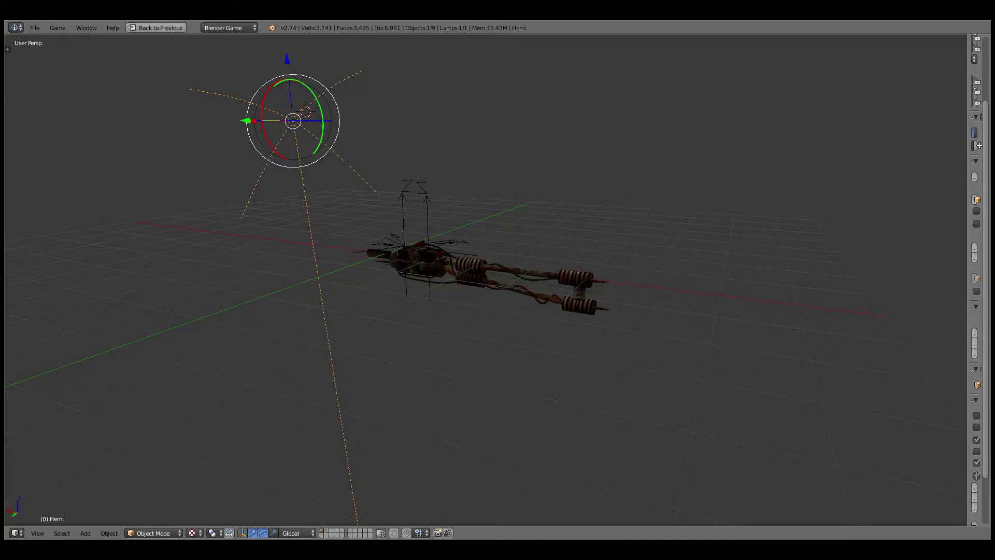
{"action": "key", "text": "p"}
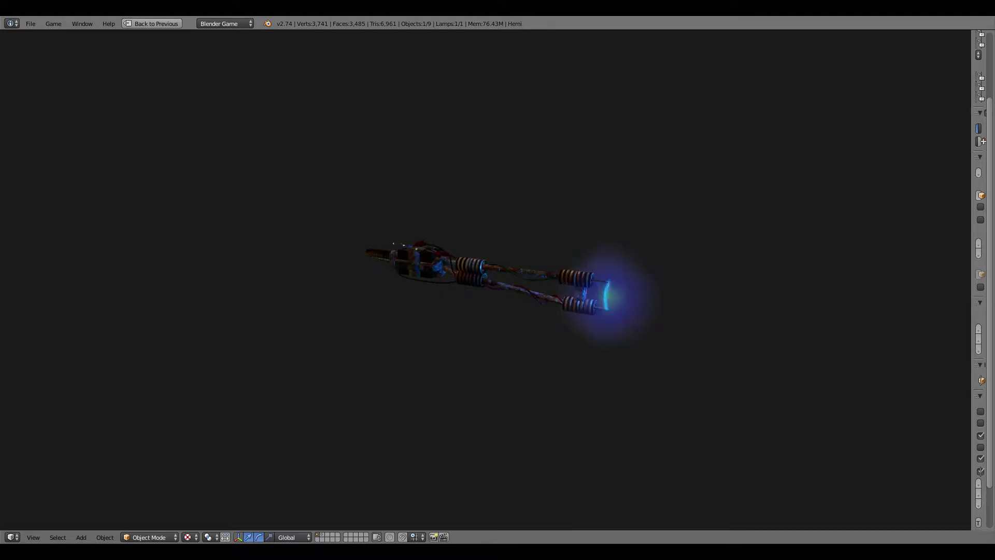
{"action": "key", "text": "Escape"}
Preview the game from a top-down orthographic view (numpad 7).
{"action": "mouse_move", "coordinate": [126, 82]}
{"action": "middle_mouse_down"}
{"action": "mouse_move", "coordinate": [195, 149]}
{"action": "mouse_move", "coordinate": [129, 178]}
{"action": "mouse_move", "coordinate": [174, 154]}
{"action": "mouse_move", "coordinate": [157, 212]}
{"action": "middle_mouse_up"}
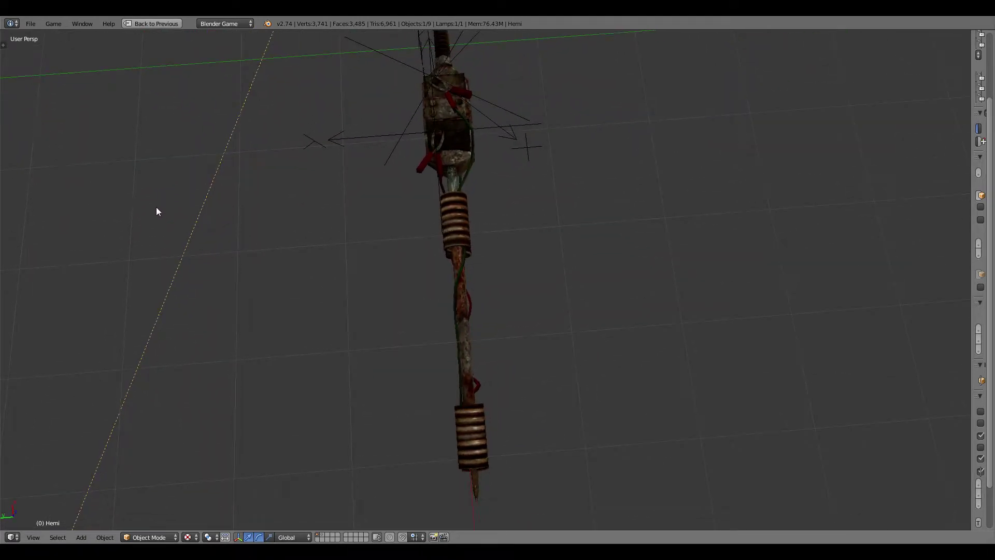
{"action": "key", "text": "KP_7"}
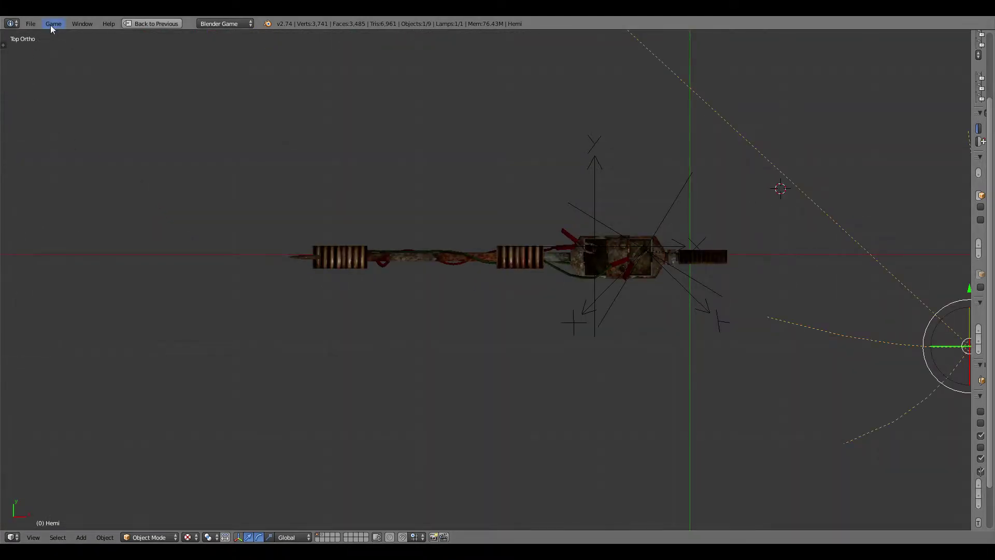
{"action": "left_click", "coordinate": [53, 23]}
{"action": "left_click", "coordinate": [67, 34]}
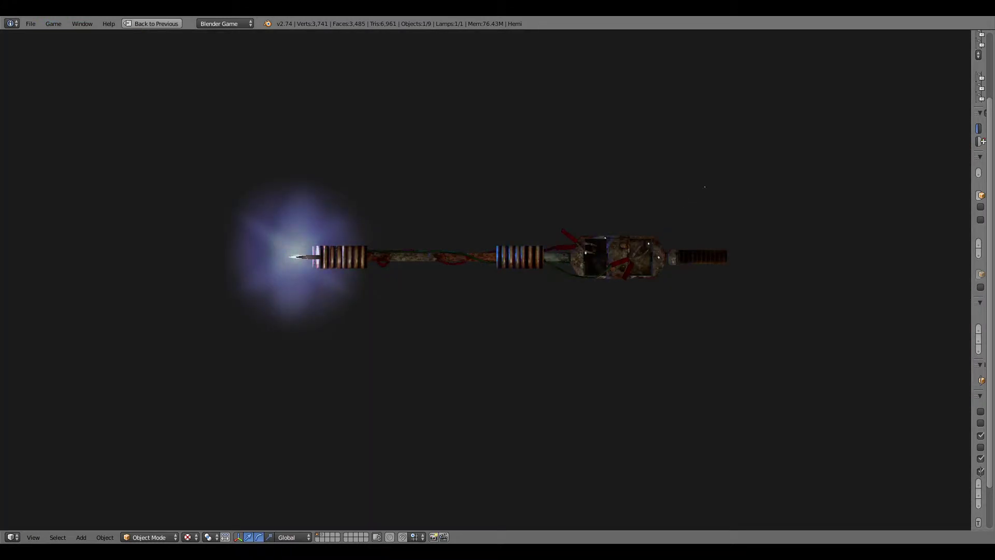
{"action": "key", "text": "Escape"}
Switch to front orthographic view, centre the gun, and run the game.
{"action": "key", "text": "KP_1"}
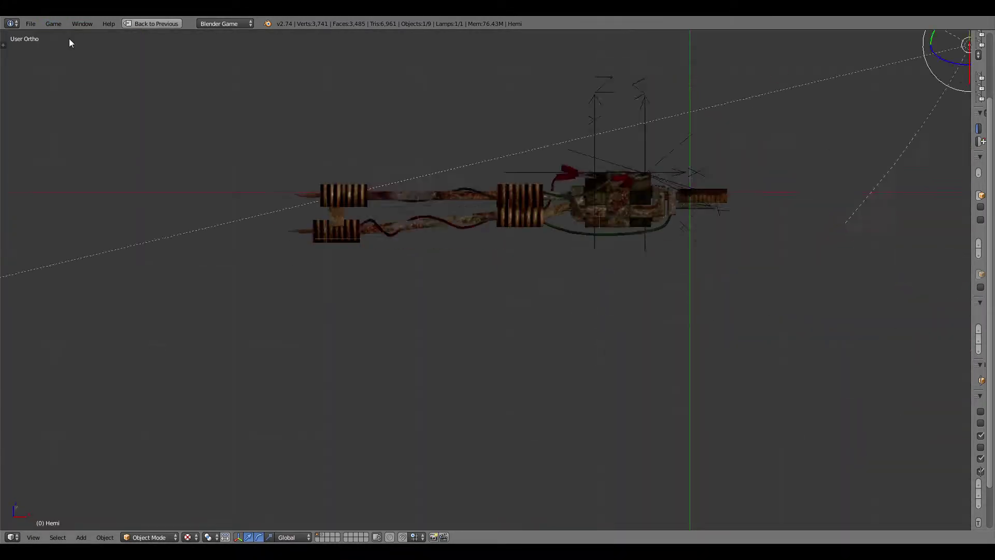
{"action": "middle_click_drag", "start_coordinate": [143, 110], "coordinate": [132, 220], "text": "shift"}
{"action": "scroll", "coordinate": [133, 220], "scroll_direction": "up", "scroll_amount": 2}
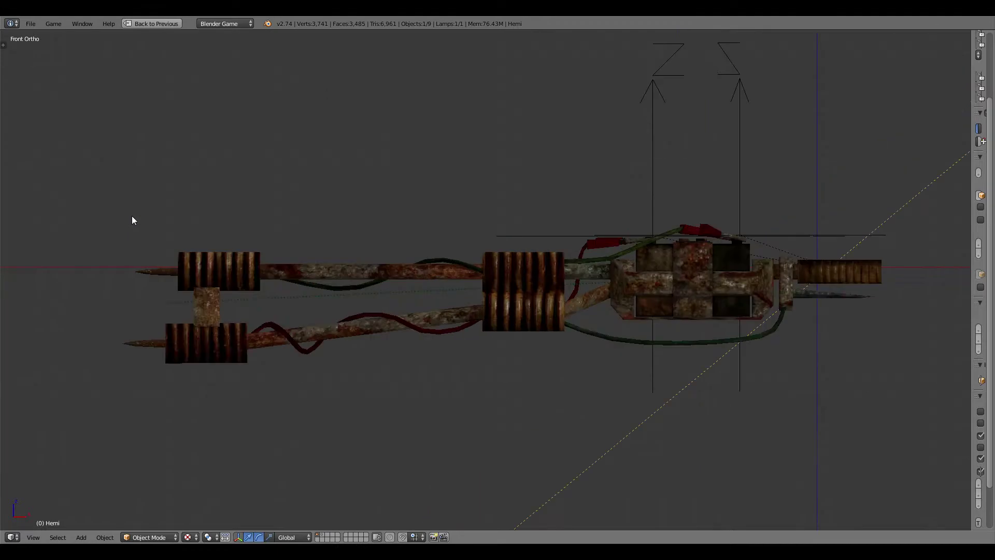
{"action": "left_click", "coordinate": [57, 24]}
{"action": "left_click", "coordinate": [67, 34]}
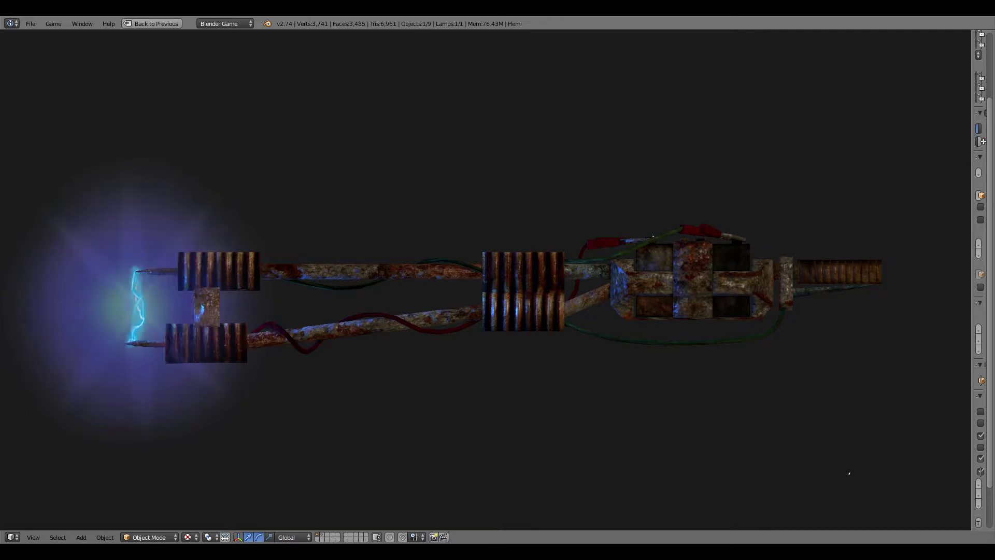
Orbit the gun in perspective view and run a long game preview.
{"action": "key", "text": "Escape"}
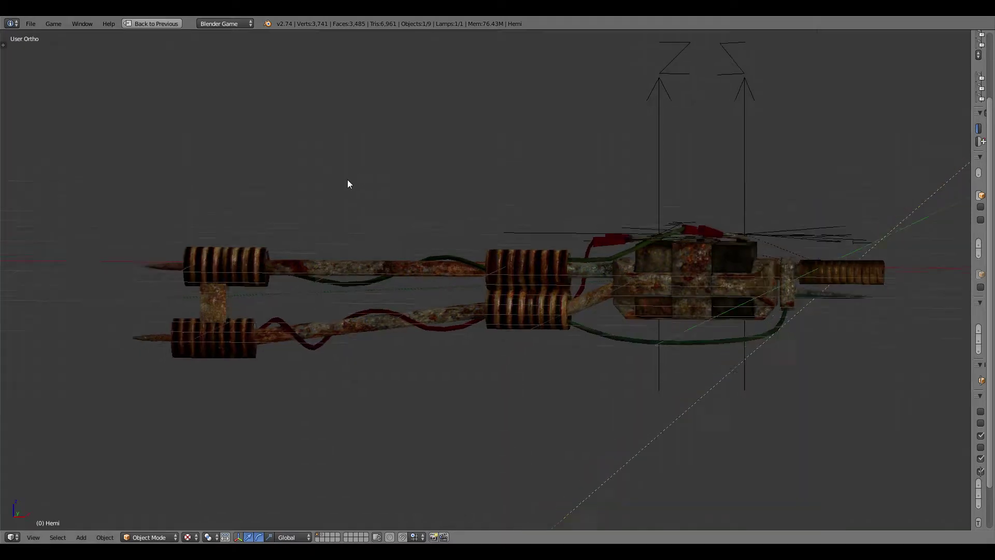
{"action": "mouse_move", "coordinate": [347, 181]}
{"action": "middle_mouse_down"}
{"action": "mouse_move", "coordinate": [253, 188]}
{"action": "mouse_move", "coordinate": [211, 204]}
{"action": "middle_mouse_up"}
{"action": "key", "text": "KP_5"}
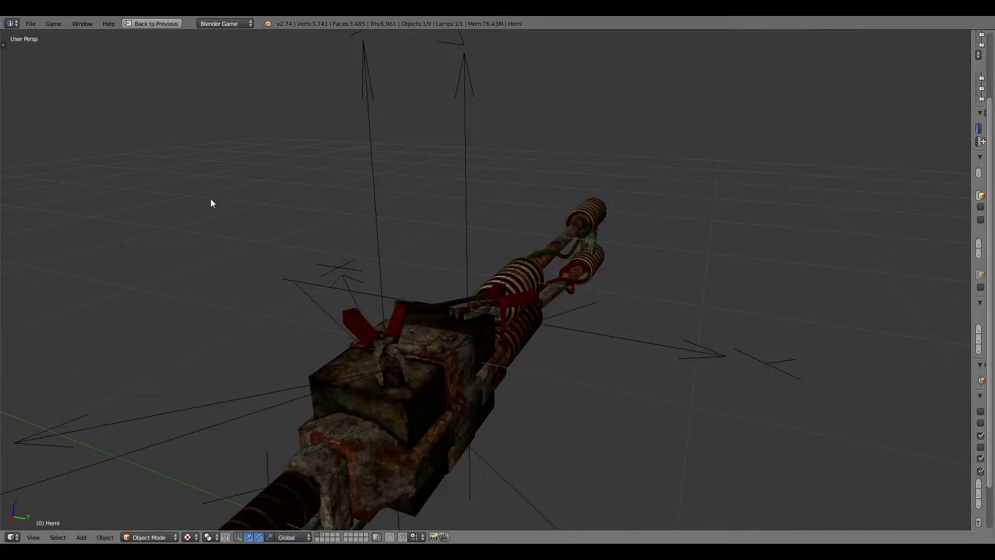
{"action": "left_click", "coordinate": [61, 36]}
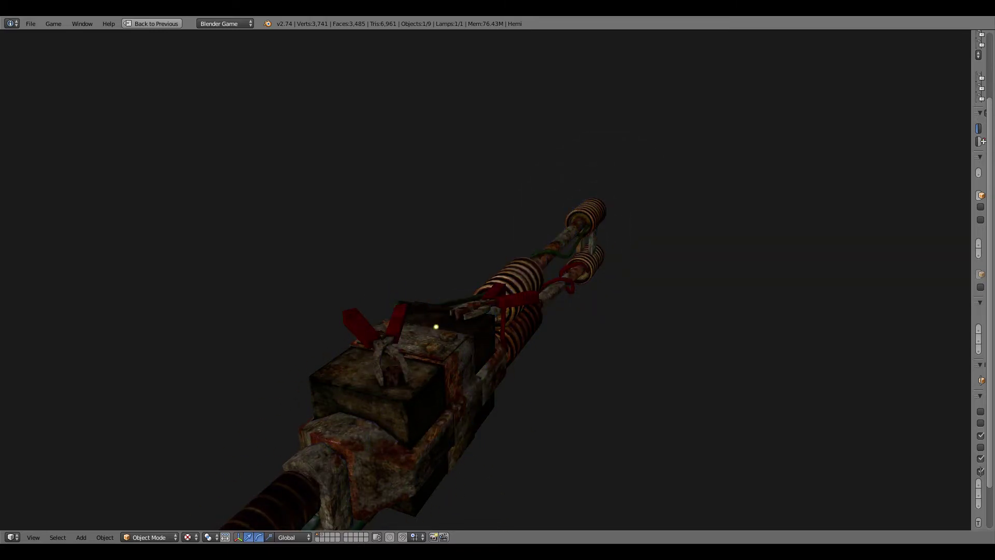
{"action": "key", "text": "Escape"}
Orbit in close around the rear box and preview the game from there.
{"action": "middle_click_drag", "start_coordinate": [146, 51], "coordinate": [66, 507]}
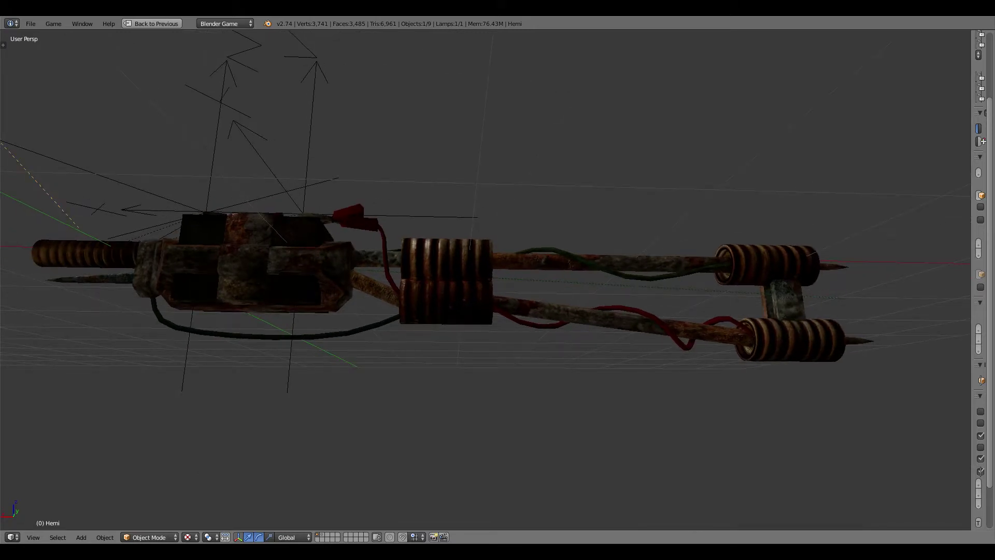
{"action": "mouse_move", "coordinate": [300, 366]}
{"action": "middle_mouse_down"}
{"action": "mouse_move", "coordinate": [291, 303]}
{"action": "mouse_move", "coordinate": [387, 405]}
{"action": "mouse_move", "coordinate": [337, 394]}
{"action": "middle_mouse_up"}
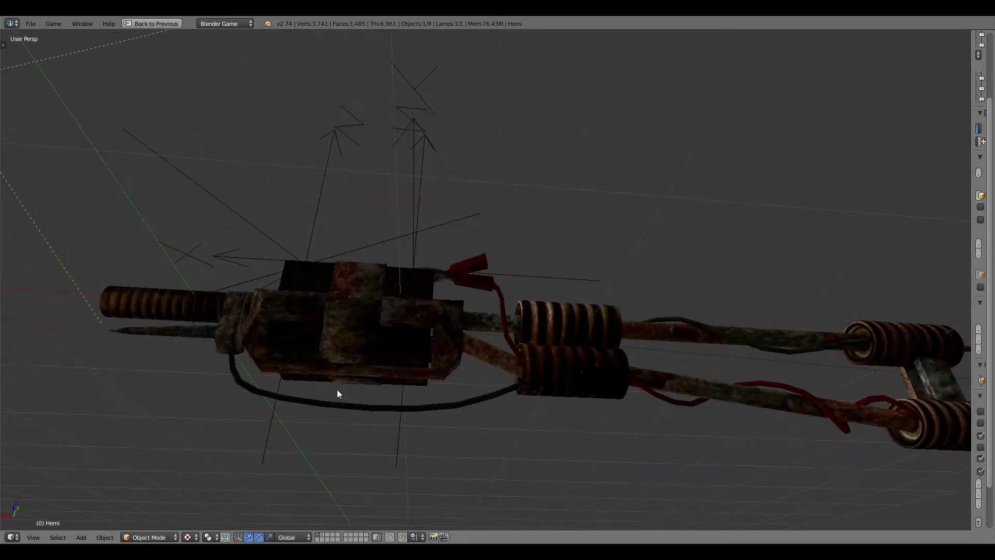
{"action": "mouse_move", "coordinate": [311, 348]}
{"action": "middle_mouse_down"}
{"action": "mouse_move", "coordinate": [356, 366]}
{"action": "mouse_move", "coordinate": [342, 342]}
{"action": "mouse_move", "coordinate": [340, 292]}
{"action": "middle_mouse_up"}
{"action": "scroll", "coordinate": [344, 338], "scroll_direction": "up", "scroll_amount": 3}
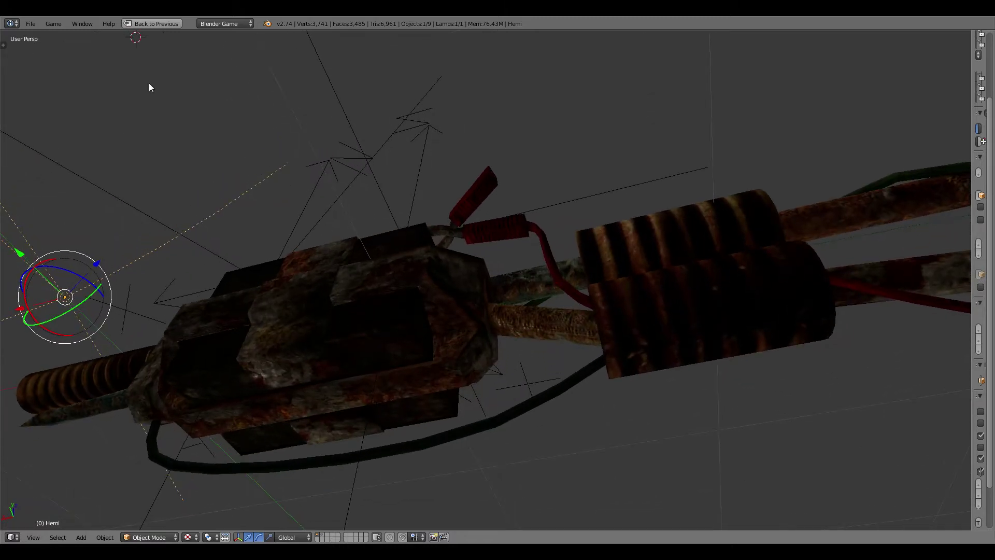
{"action": "left_click", "coordinate": [55, 24]}
{"action": "left_click", "coordinate": [73, 35]}
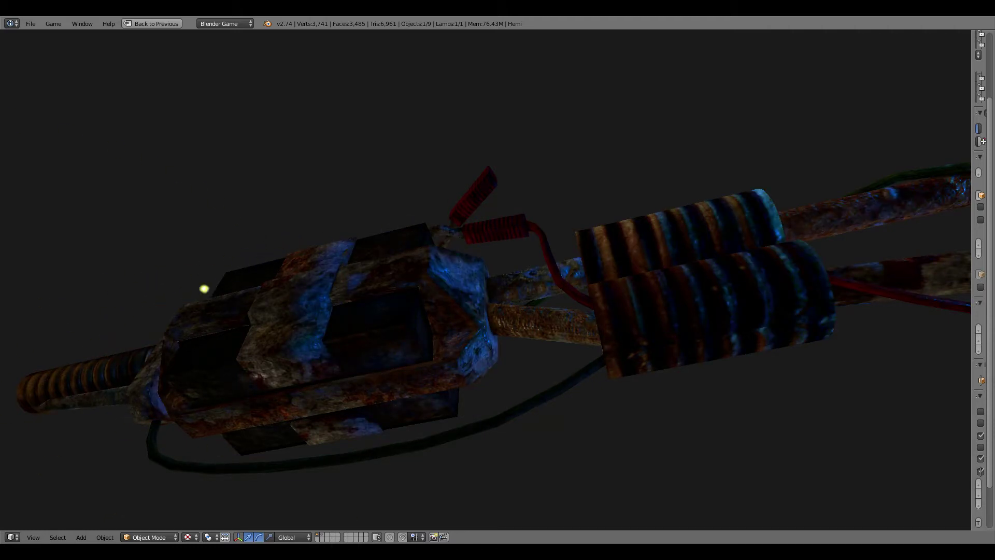
{"action": "key", "text": "Escape"}
Preview the floating sparks from a lower angle behind the gun.
{"action": "mouse_move", "coordinate": [244, 96]}
{"action": "middle_mouse_down"}
{"action": "mouse_move", "coordinate": [203, 145]}
{"action": "mouse_move", "coordinate": [215, 207]}
{"action": "mouse_move", "coordinate": [291, 204]}
{"action": "mouse_move", "coordinate": [333, 231]}
{"action": "mouse_move", "coordinate": [261, 154]}
{"action": "middle_mouse_up"}
{"action": "scroll", "coordinate": [215, 207], "scroll_direction": "up", "scroll_amount": 3}
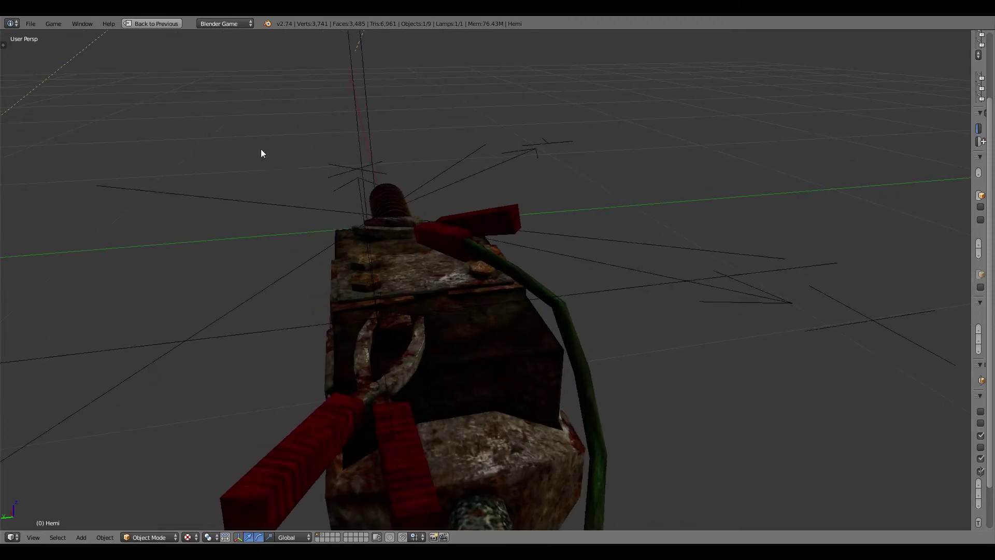
{"action": "scroll", "coordinate": [263, 165], "scroll_direction": "down", "scroll_amount": 3}
{"action": "scroll", "coordinate": [263, 166], "scroll_direction": "up", "scroll_amount": 2}
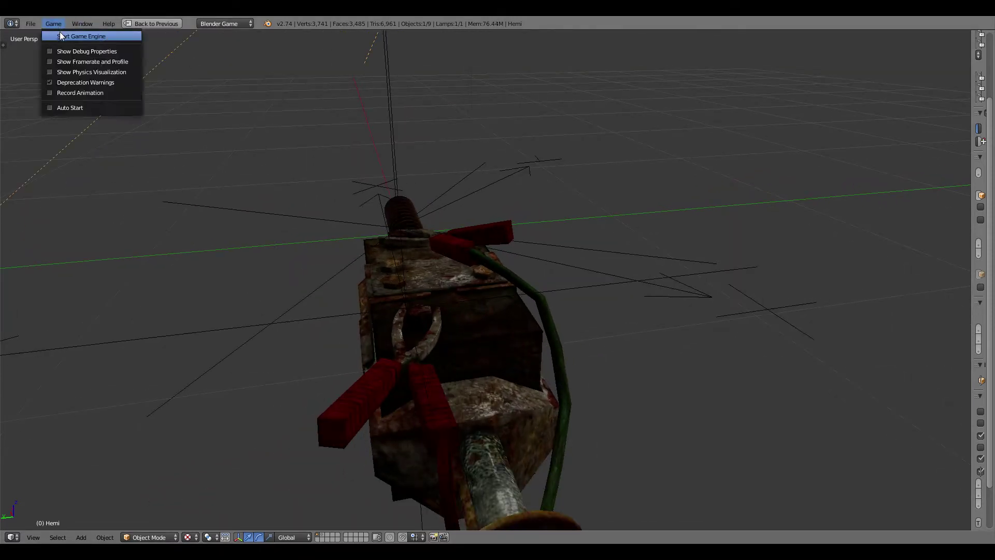
{"action": "left_click", "coordinate": [61, 36]}
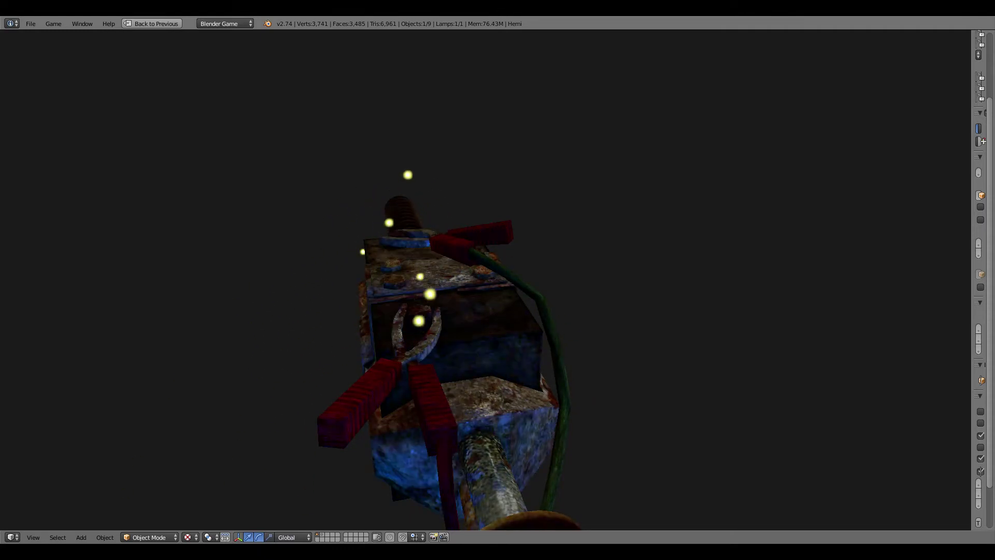
{"action": "key", "text": "Escape"}
Preview the arc from a low side view of the coil tips.
{"action": "mouse_move", "coordinate": [91, 129]}
{"action": "middle_mouse_down"}
{"action": "mouse_move", "coordinate": [415, 192]}
{"action": "mouse_move", "coordinate": [529, 184]}
{"action": "mouse_move", "coordinate": [522, 198]}
{"action": "mouse_move", "coordinate": [430, 166]}
{"action": "mouse_move", "coordinate": [308, 144]}
{"action": "middle_mouse_up"}
{"action": "middle_click_drag", "start_coordinate": [155, 114], "coordinate": [180, 160]}
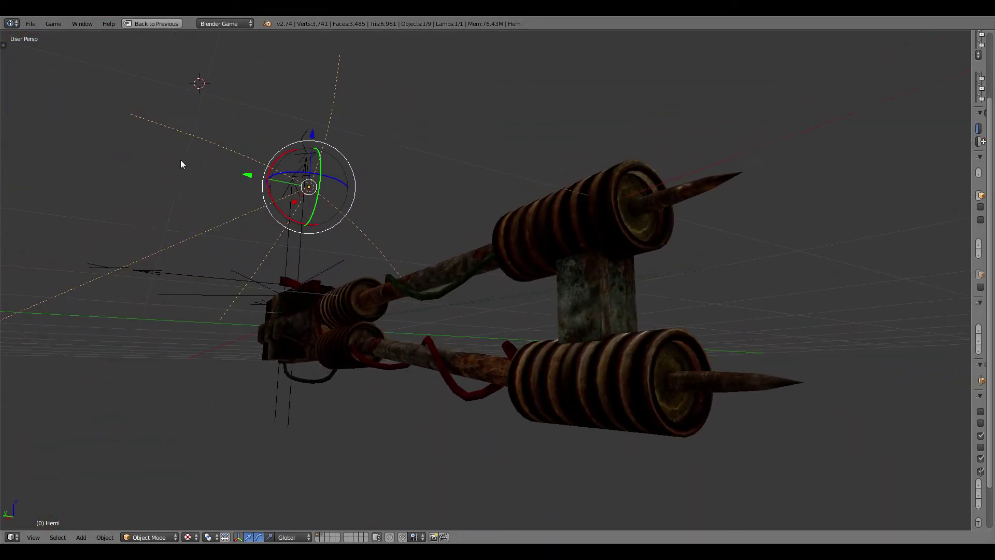
{"action": "left_click", "coordinate": [53, 23]}
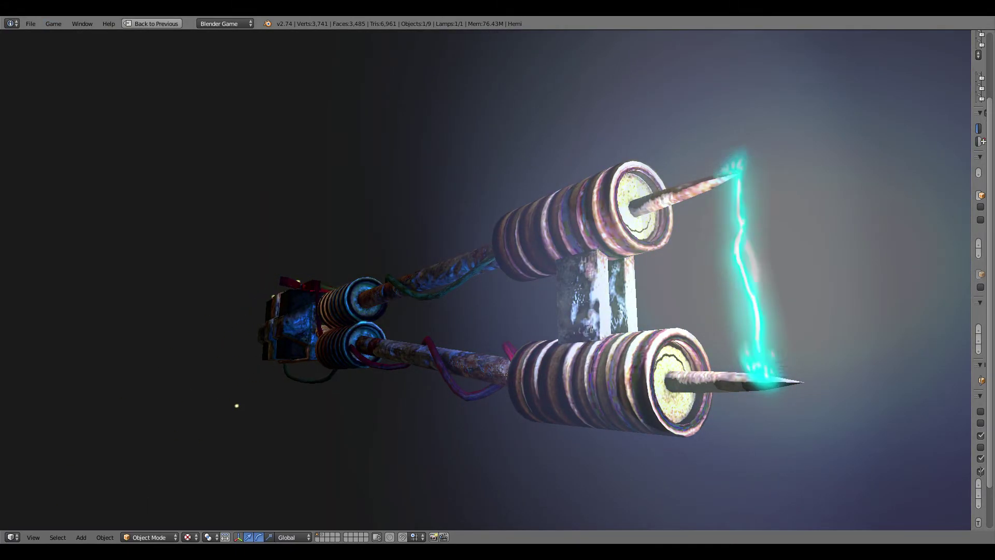
{"action": "key", "text": "Escape"}
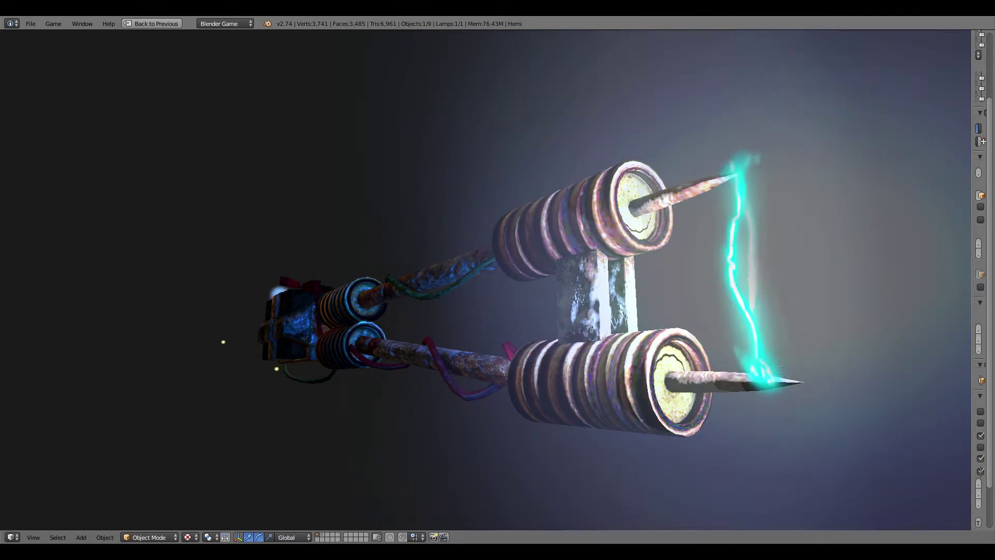
{"action": "key", "text": "Escape"}
Zoom in on the coil tips and preview the arc close-up with P.
{"action": "mouse_move", "coordinate": [207, 129]}
{"action": "middle_mouse_down"}
{"action": "mouse_move", "coordinate": [115, 118]}
{"action": "mouse_move", "coordinate": [245, 202]}
{"action": "mouse_move", "coordinate": [309, 216]}
{"action": "mouse_move", "coordinate": [349, 186]}
{"action": "middle_mouse_up"}
{"action": "scroll", "coordinate": [350, 184], "scroll_direction": "up", "scroll_amount": 1}
{"action": "scroll", "coordinate": [372, 179], "scroll_direction": "up", "scroll_amount": 1}
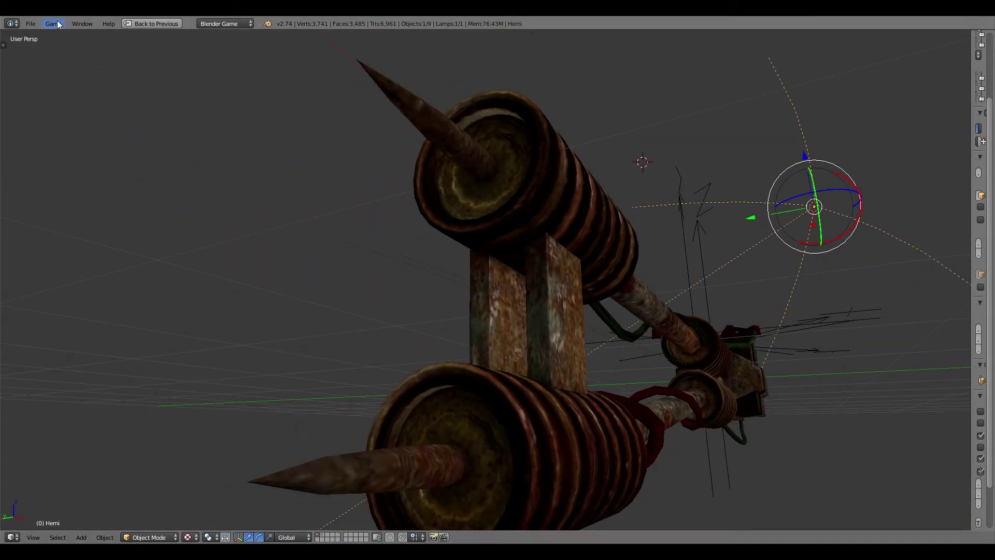
{"action": "key", "text": "p"}
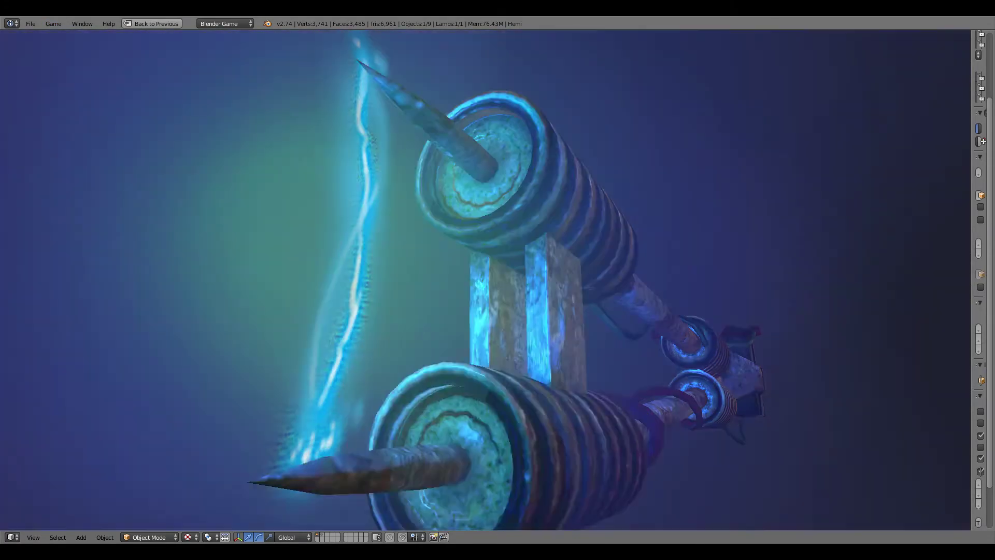
{"action": "key", "text": "Escape"}
Preview the arc from a side view with the coil ends facing left.
{"action": "mouse_move", "coordinate": [327, 149]}
{"action": "middle_mouse_down"}
{"action": "mouse_move", "coordinate": [309, 196]}
{"action": "mouse_move", "coordinate": [530, 165]}
{"action": "middle_mouse_up"}
{"action": "scroll", "coordinate": [371, 251], "scroll_direction": "up", "scroll_amount": 2}
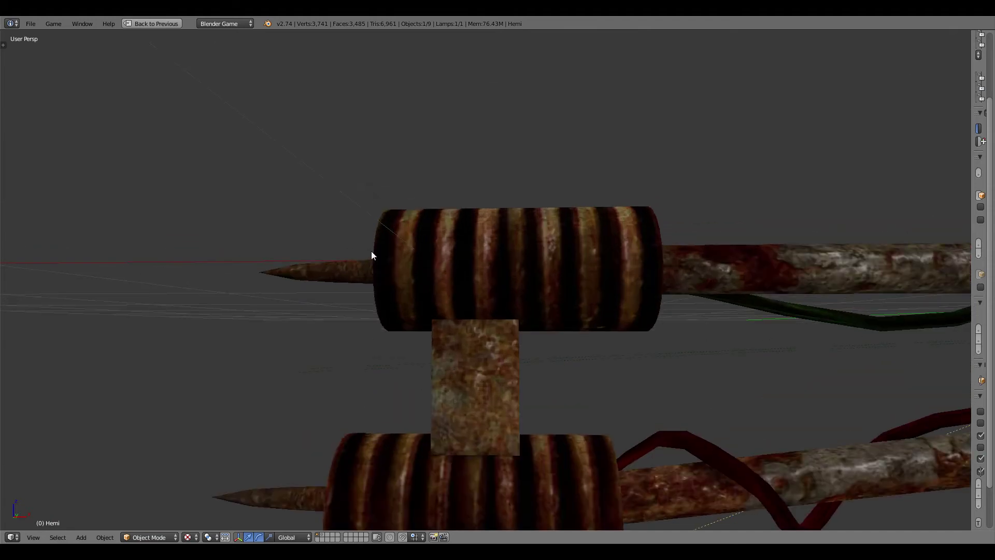
{"action": "middle_click_drag", "start_coordinate": [371, 251], "coordinate": [453, 177]}
{"action": "scroll", "coordinate": [459, 189], "scroll_direction": "up", "scroll_amount": 2}
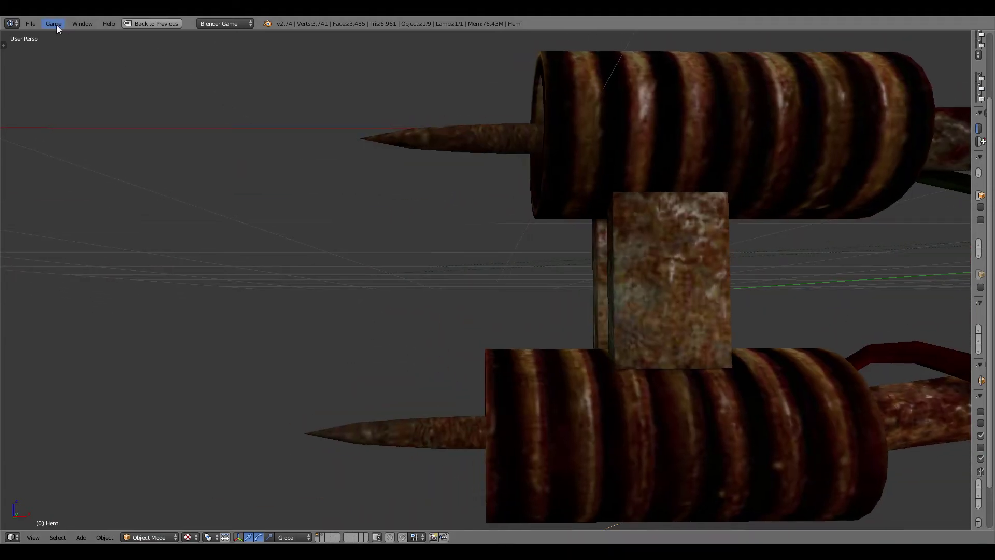
{"action": "left_click", "coordinate": [55, 24]}
{"action": "left_click", "coordinate": [72, 36]}
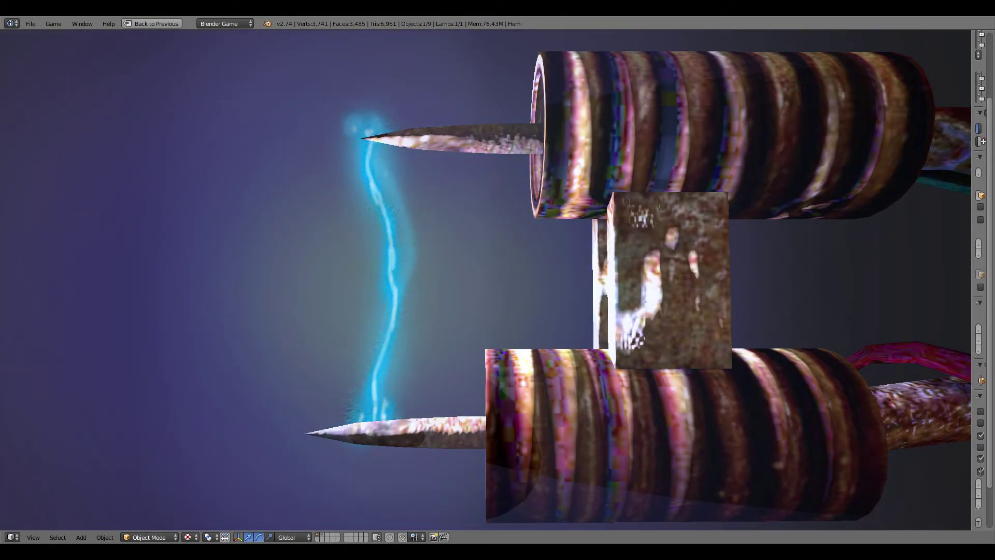
{"action": "key", "text": "Escape"}
Preview the arc again from a wider view of the coil tips.
{"action": "scroll", "coordinate": [310, 165], "scroll_direction": "down", "scroll_amount": 3}
{"action": "middle_click_drag", "start_coordinate": [310, 166], "coordinate": [355, 205]}
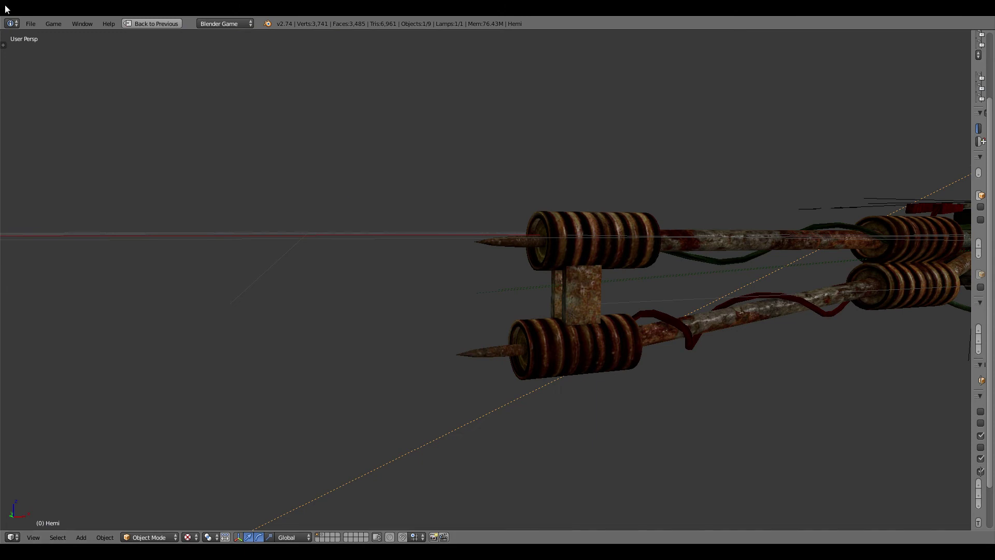
{"action": "left_click", "coordinate": [53, 24]}
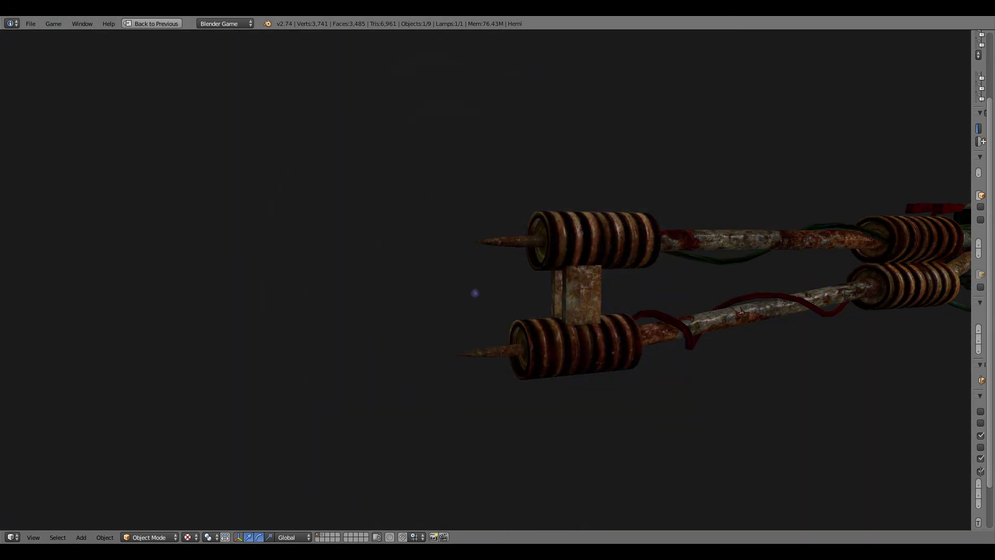
{"action": "key", "text": "Escape"}
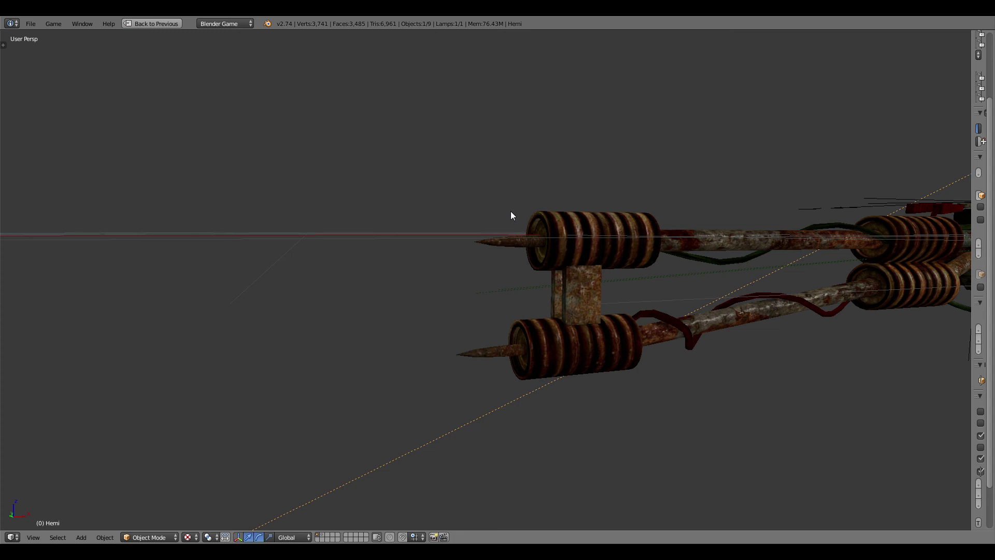